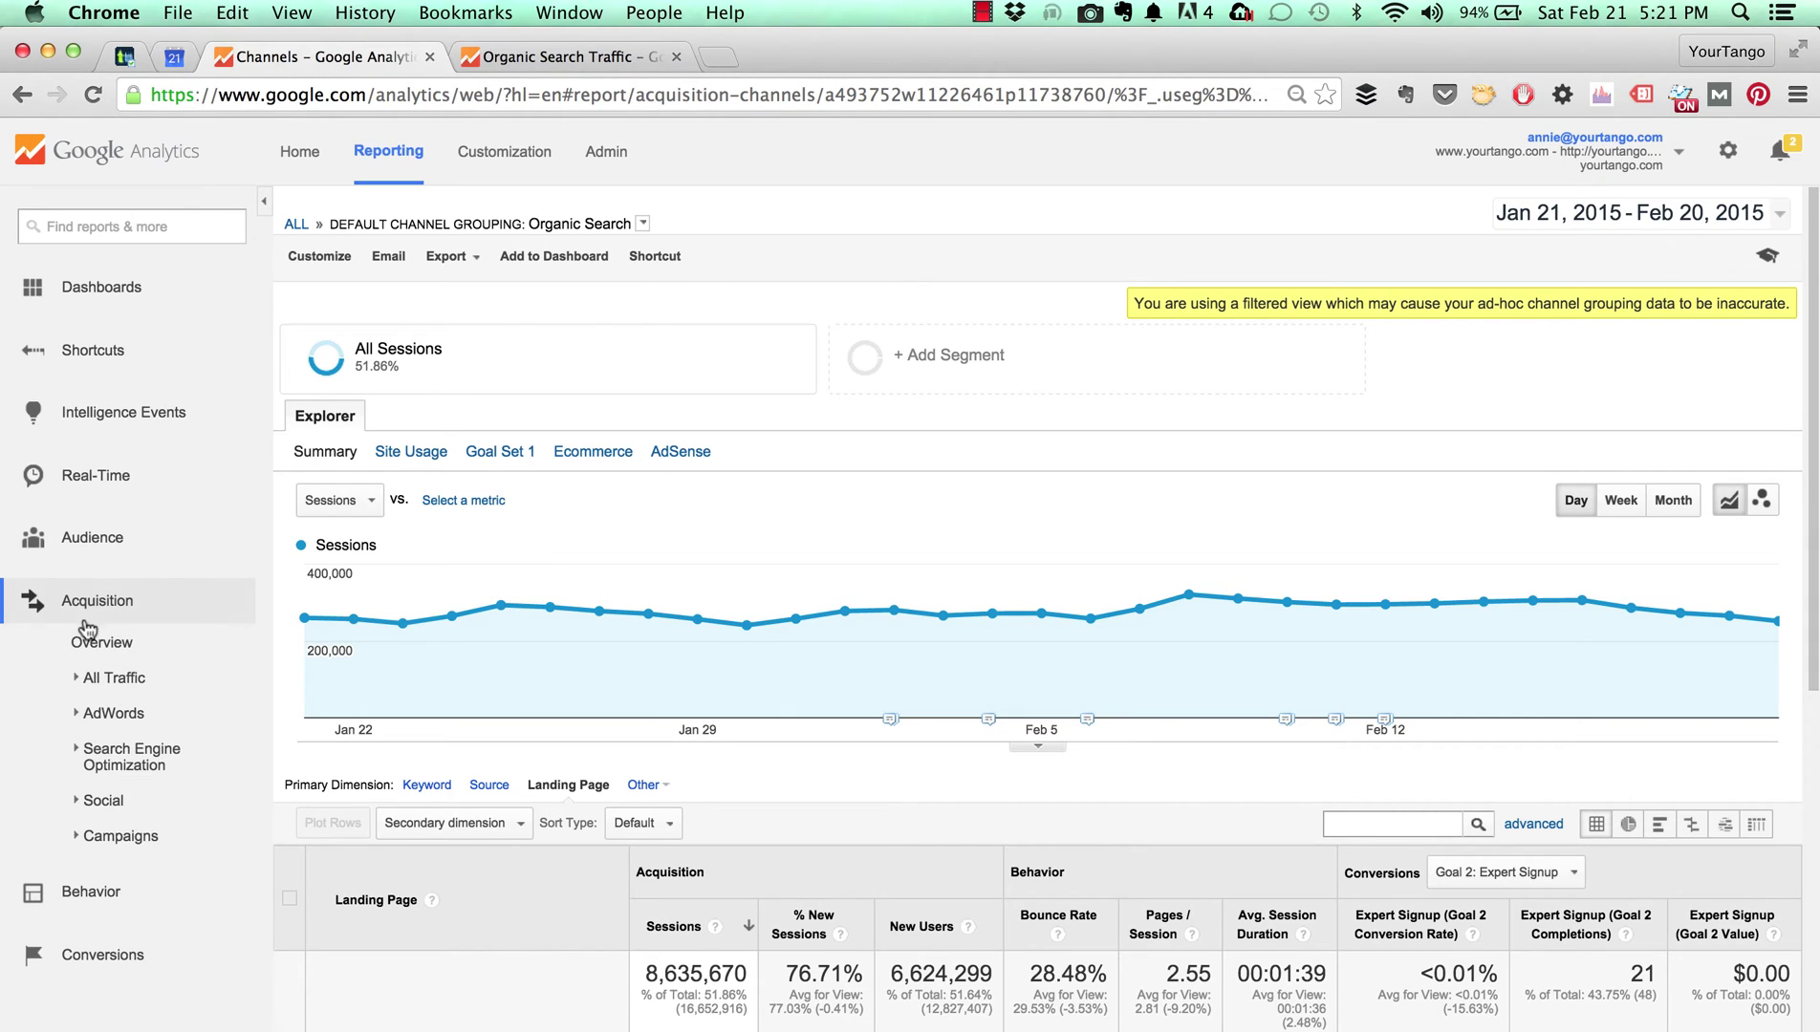
Open Campaigns > Organic Keywords and review the keyword table, where (not provided) holds 7,193,551 sessions
left_click(81, 839)
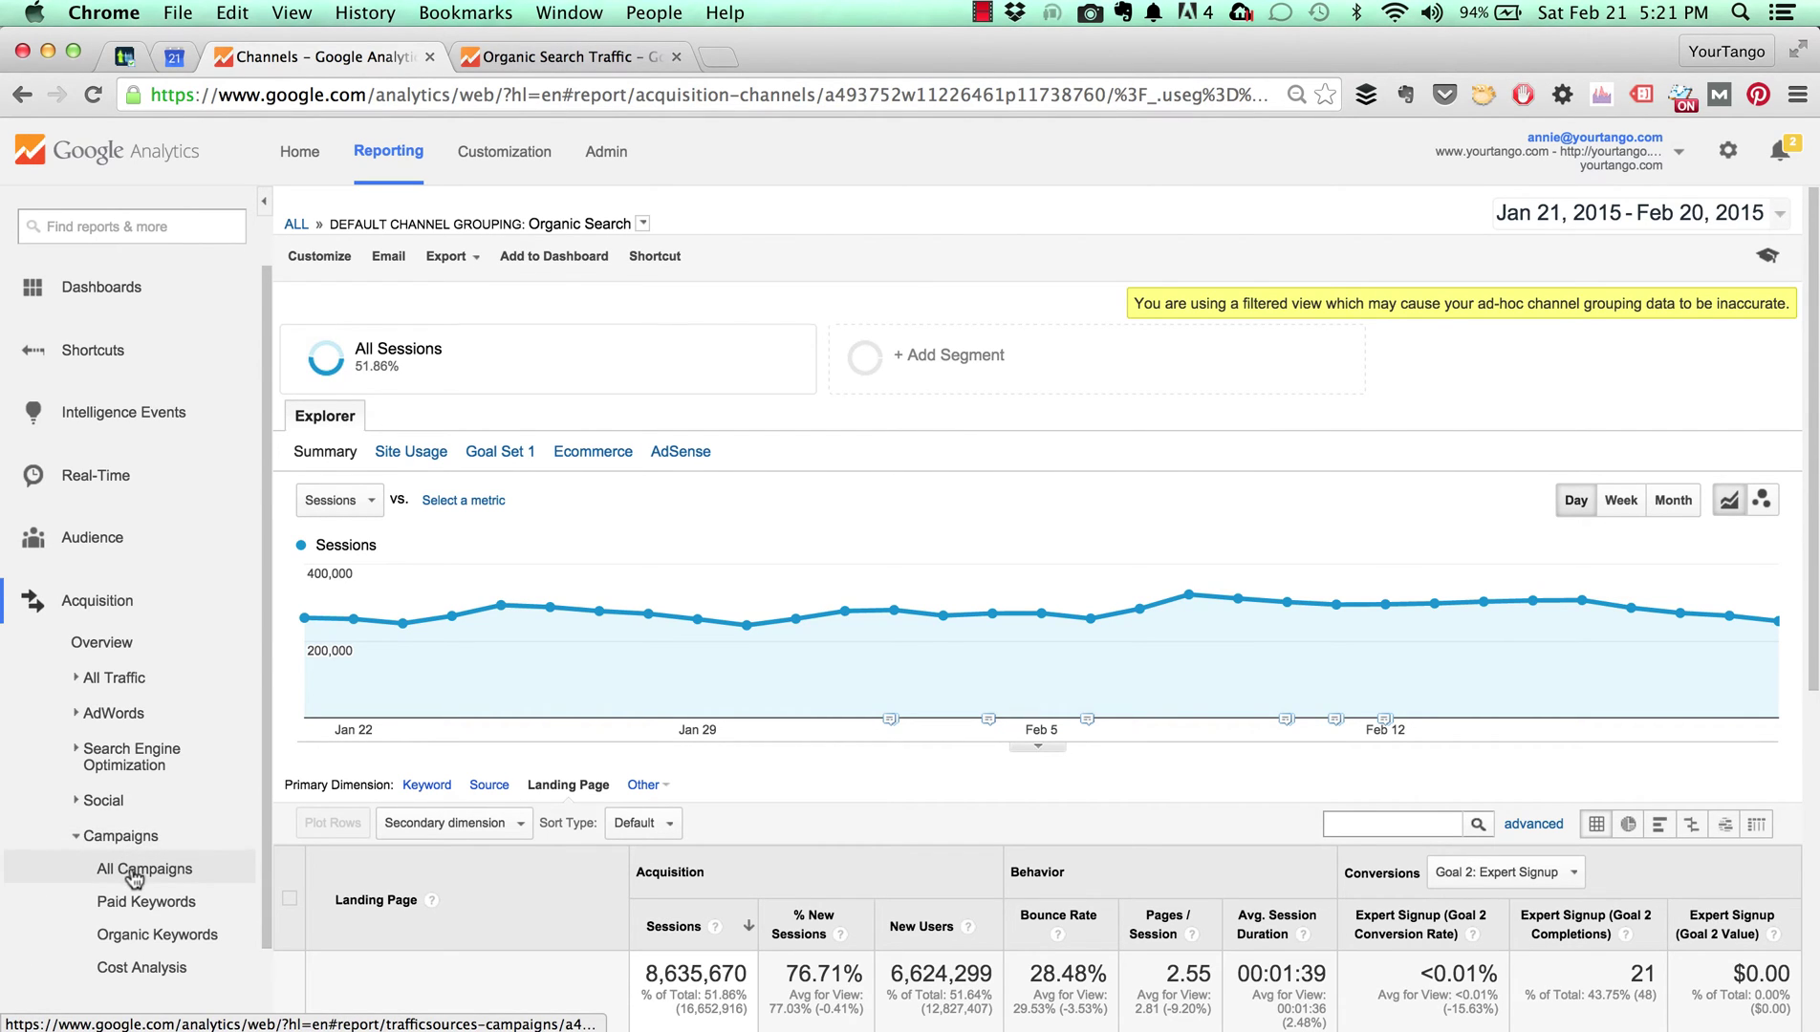
left_click(148, 935)
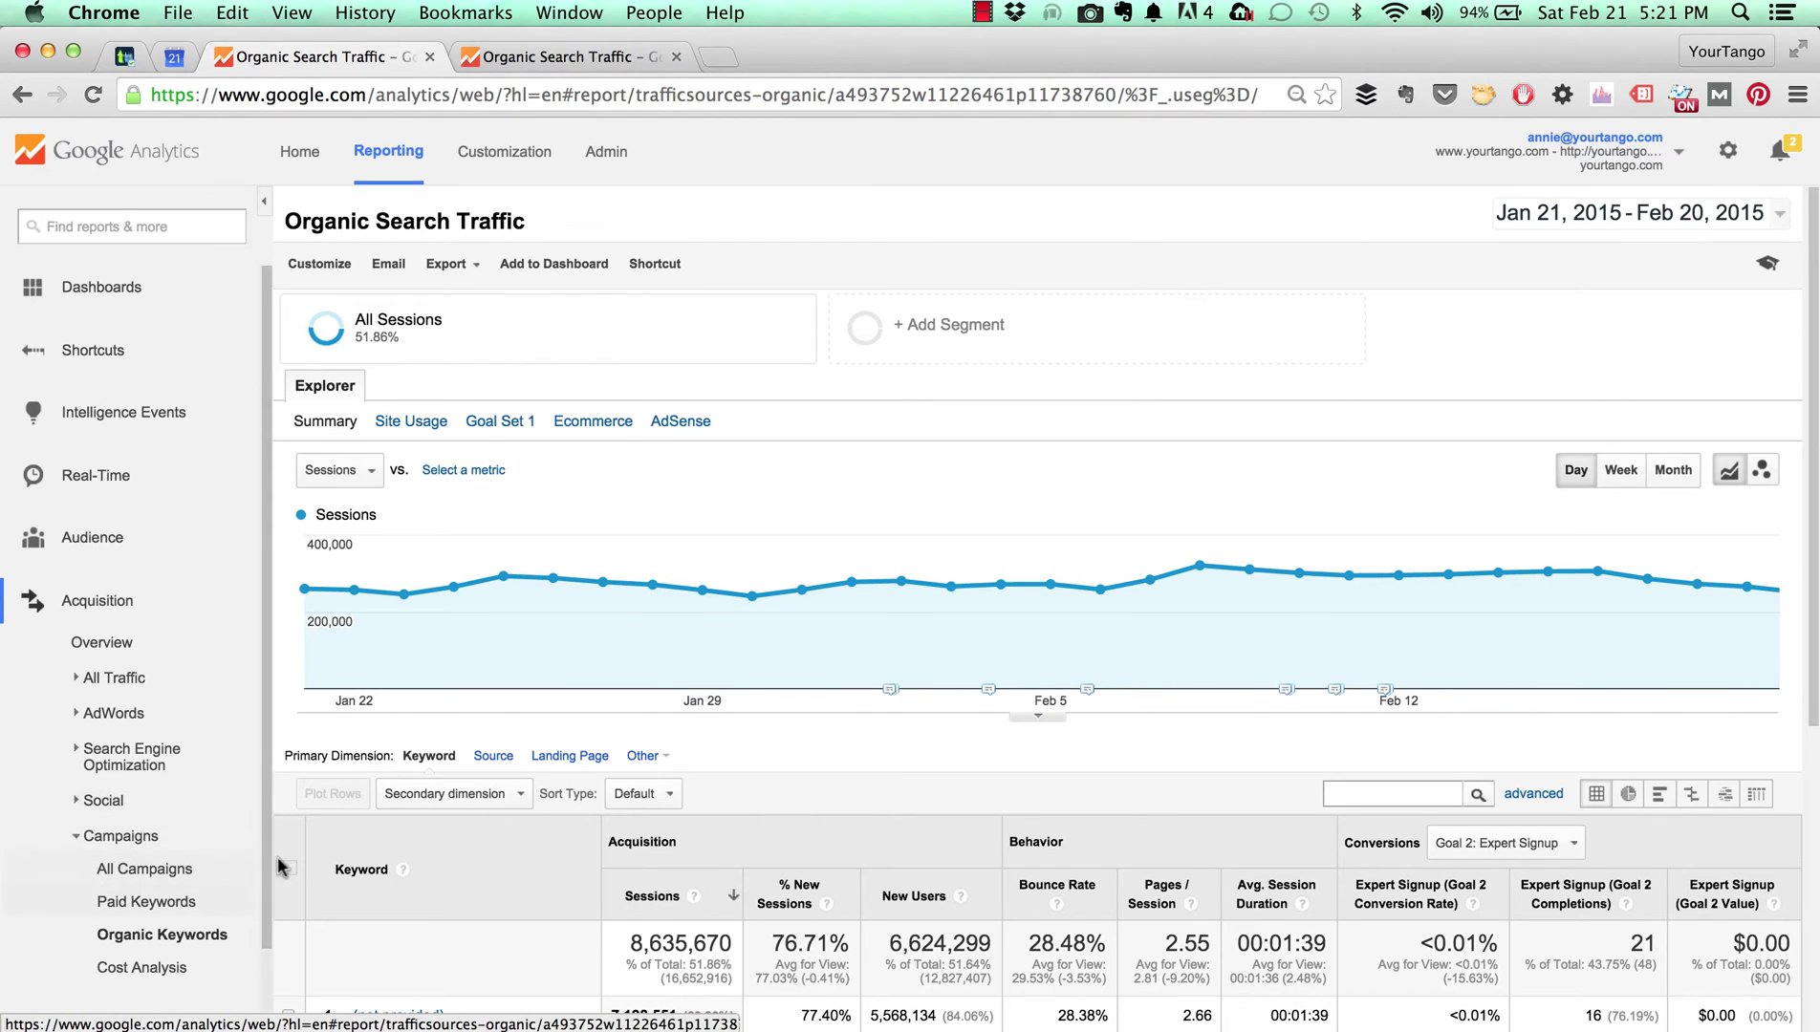
scroll(504, 801, "down", 1)
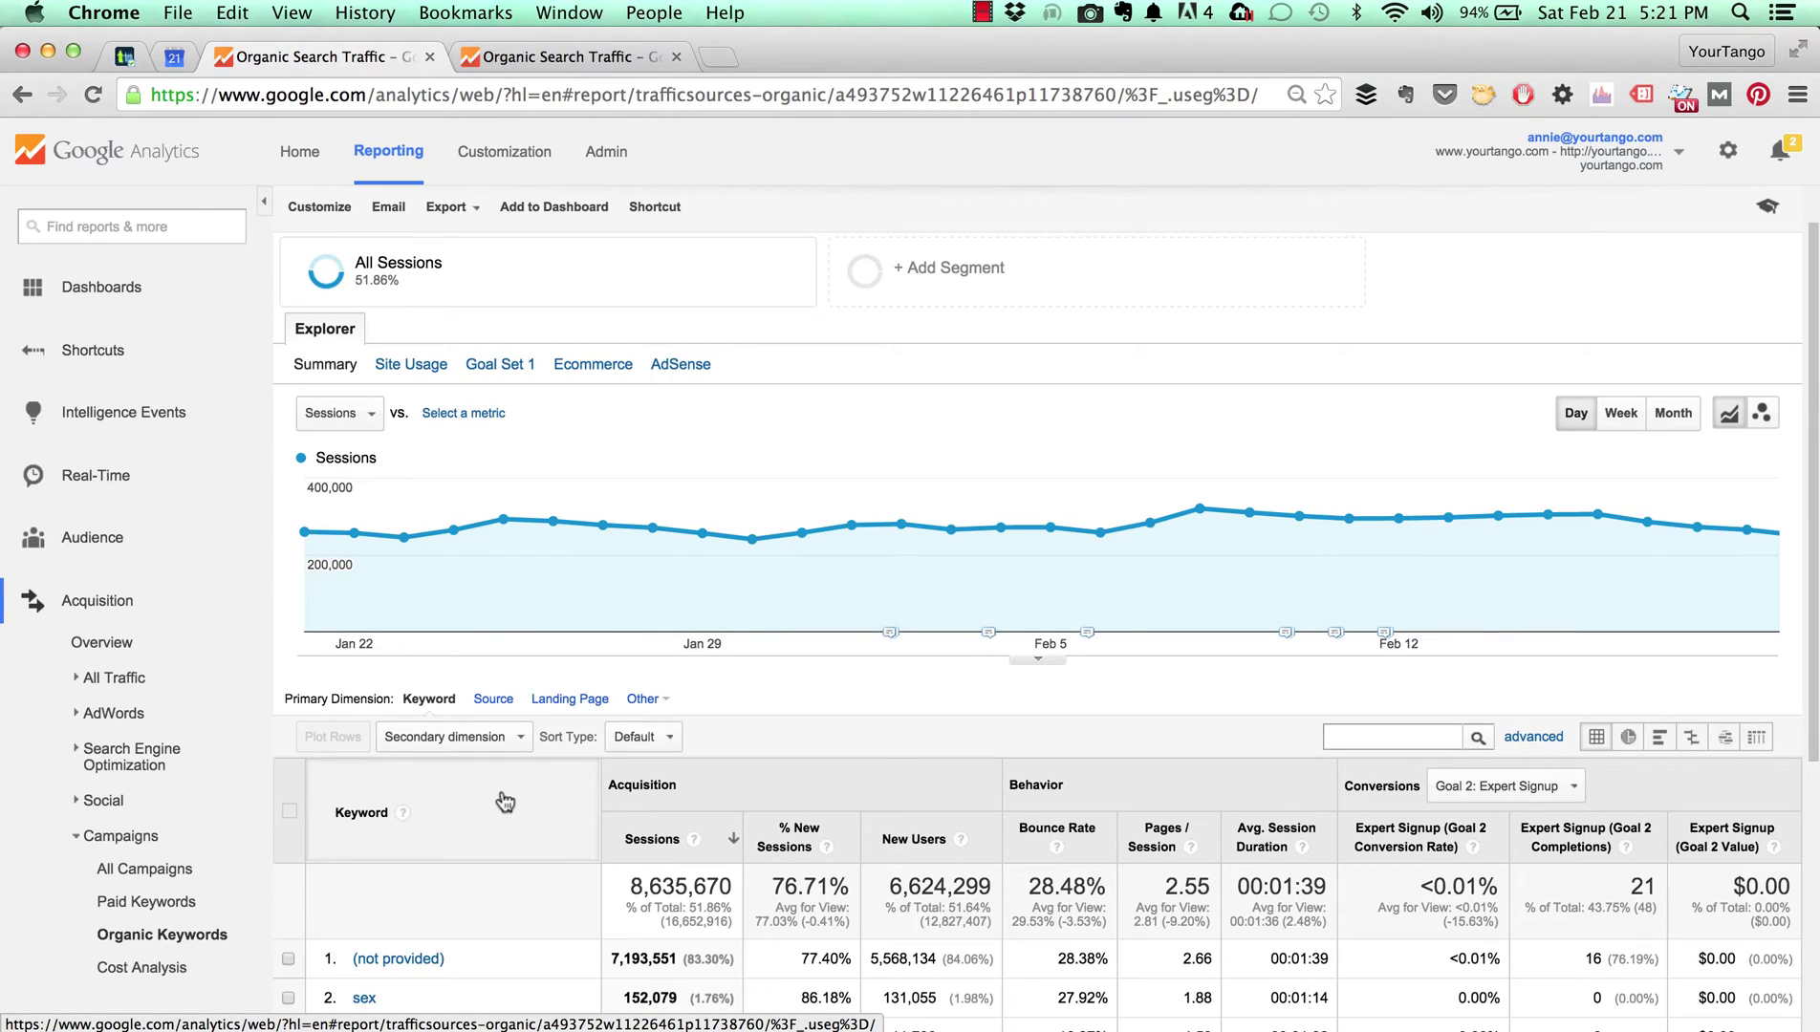
scroll(744, 709, "up", 1)
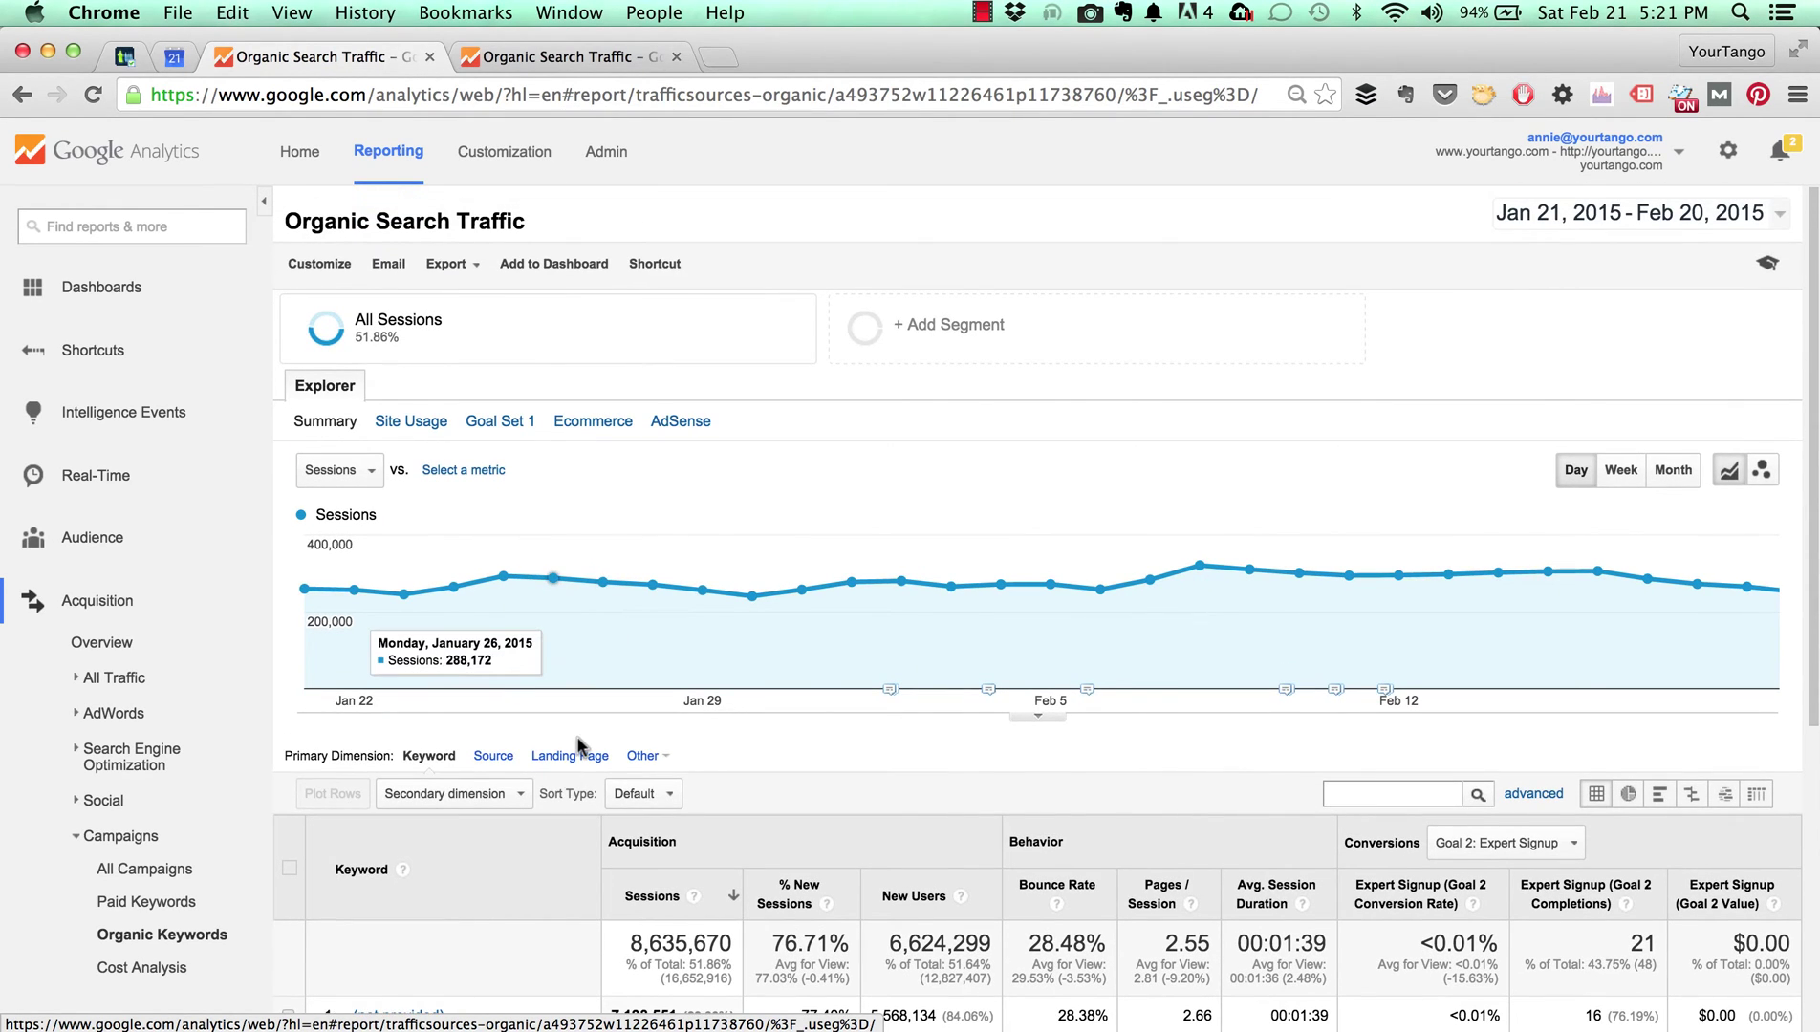
scroll(578, 745, "up", 1)
scroll(579, 745, "down", 1)
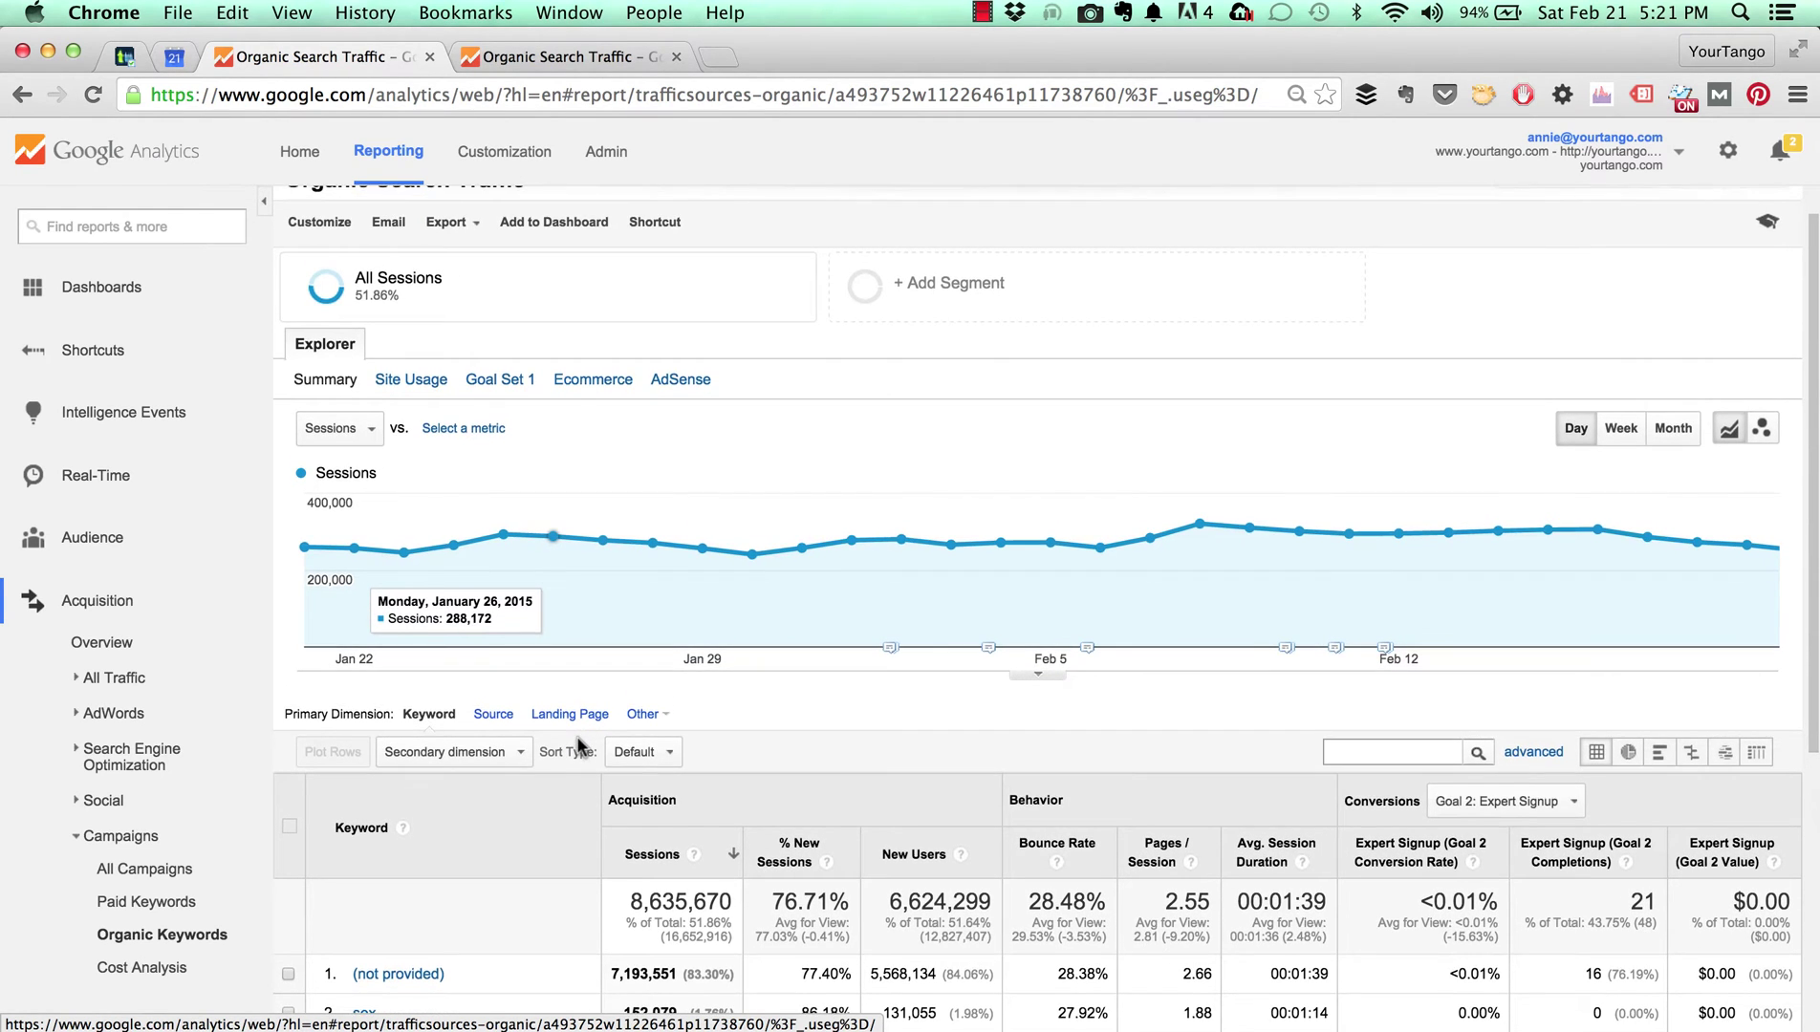
scroll(579, 745, "up", 1)
scroll(579, 747, "up", 1)
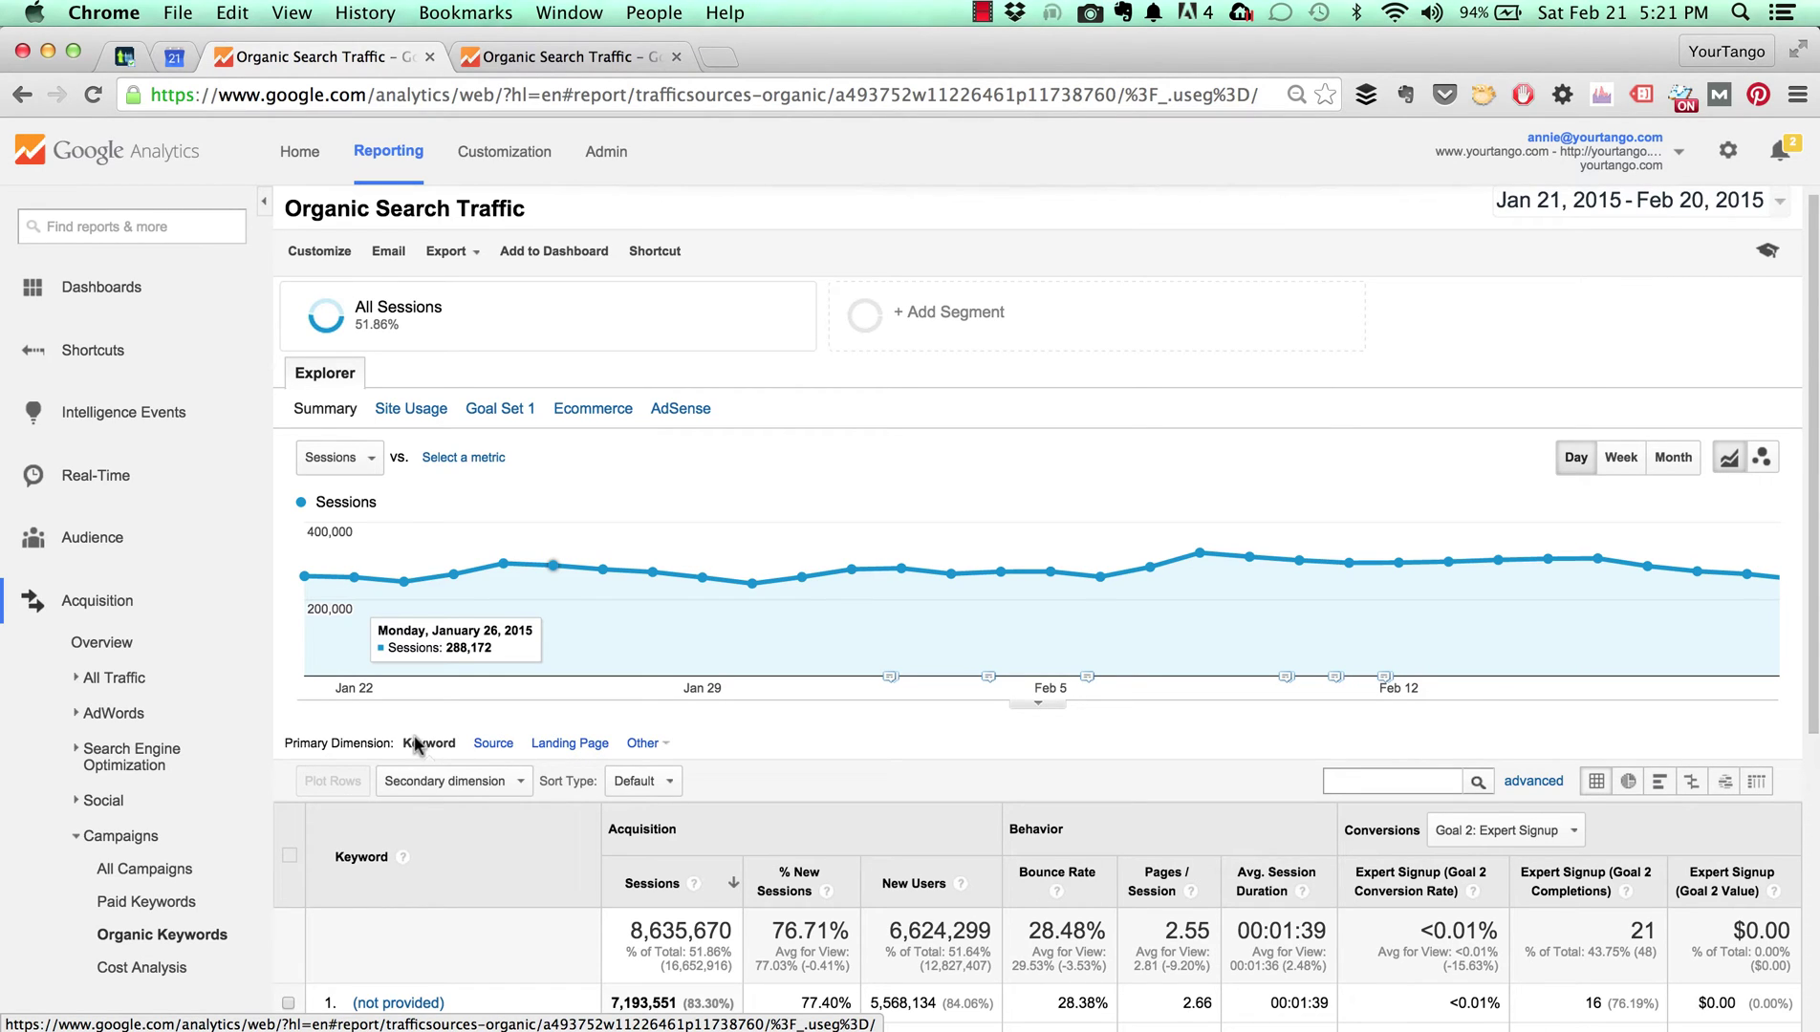
Make Landing Page the primary dimension of the organic search report, totaling 8,648,797 sessions
left_click(568, 746)
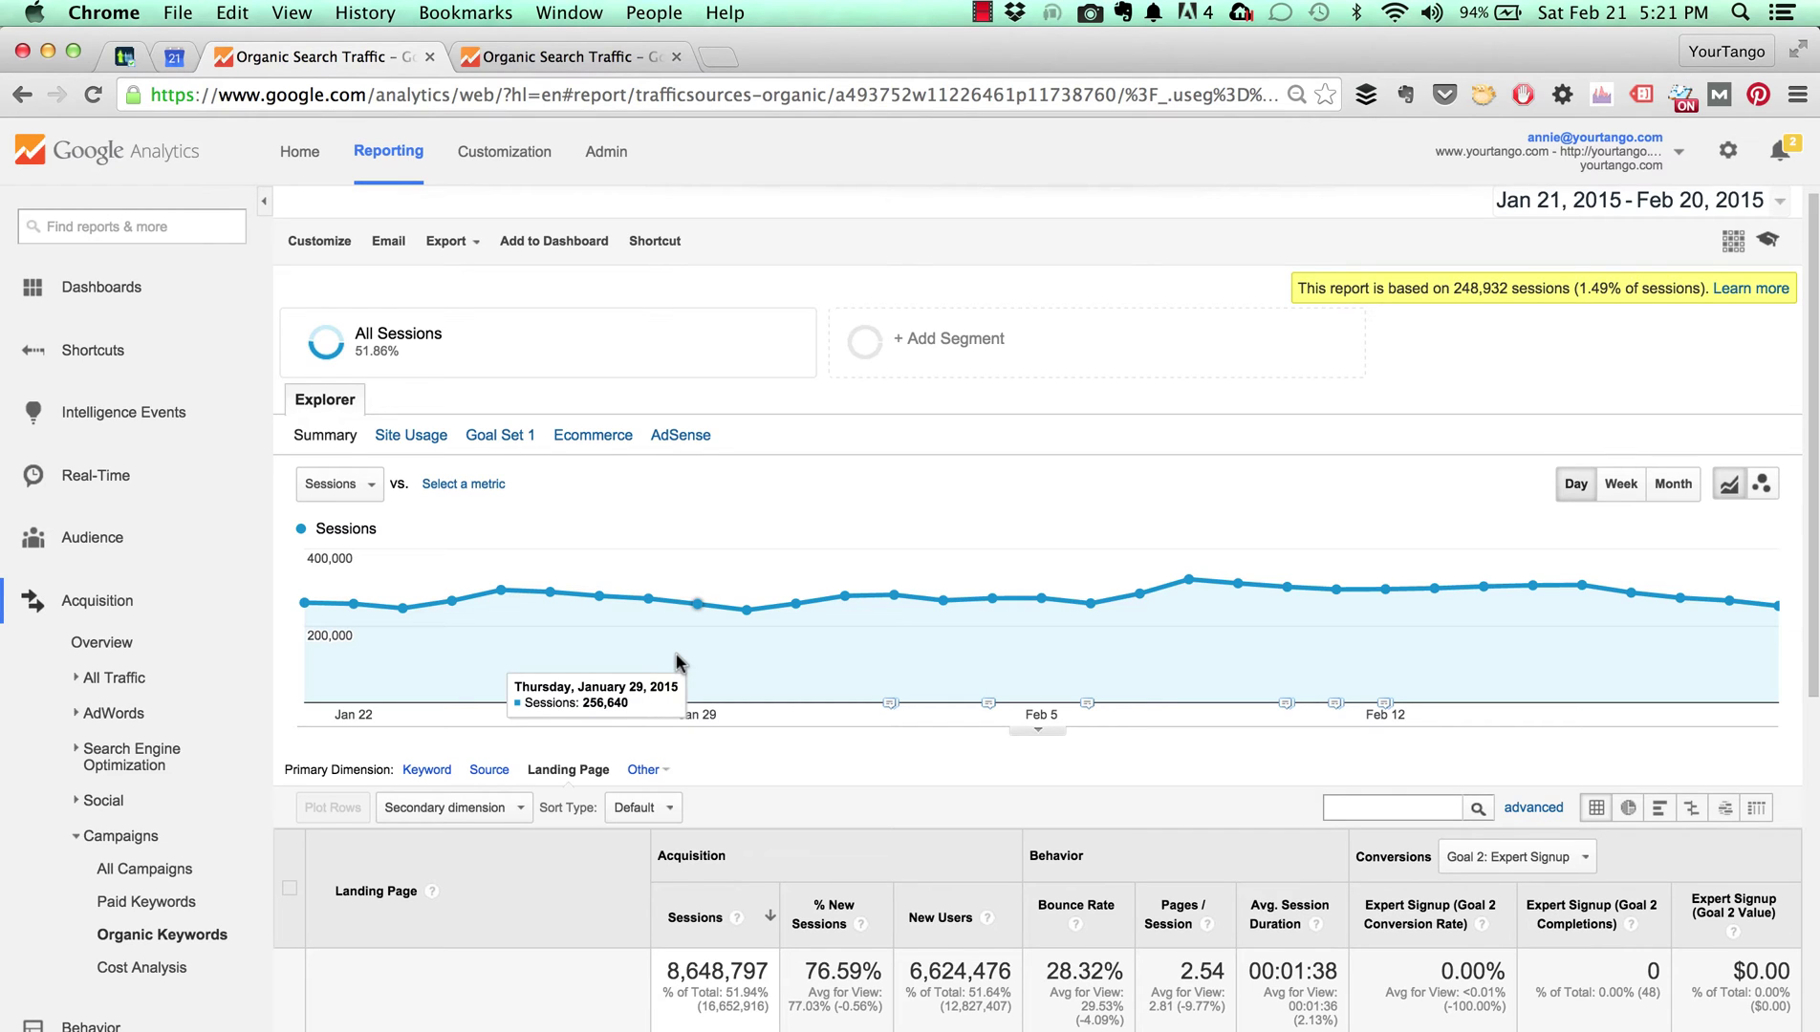
scroll(724, 613, "up", 1)
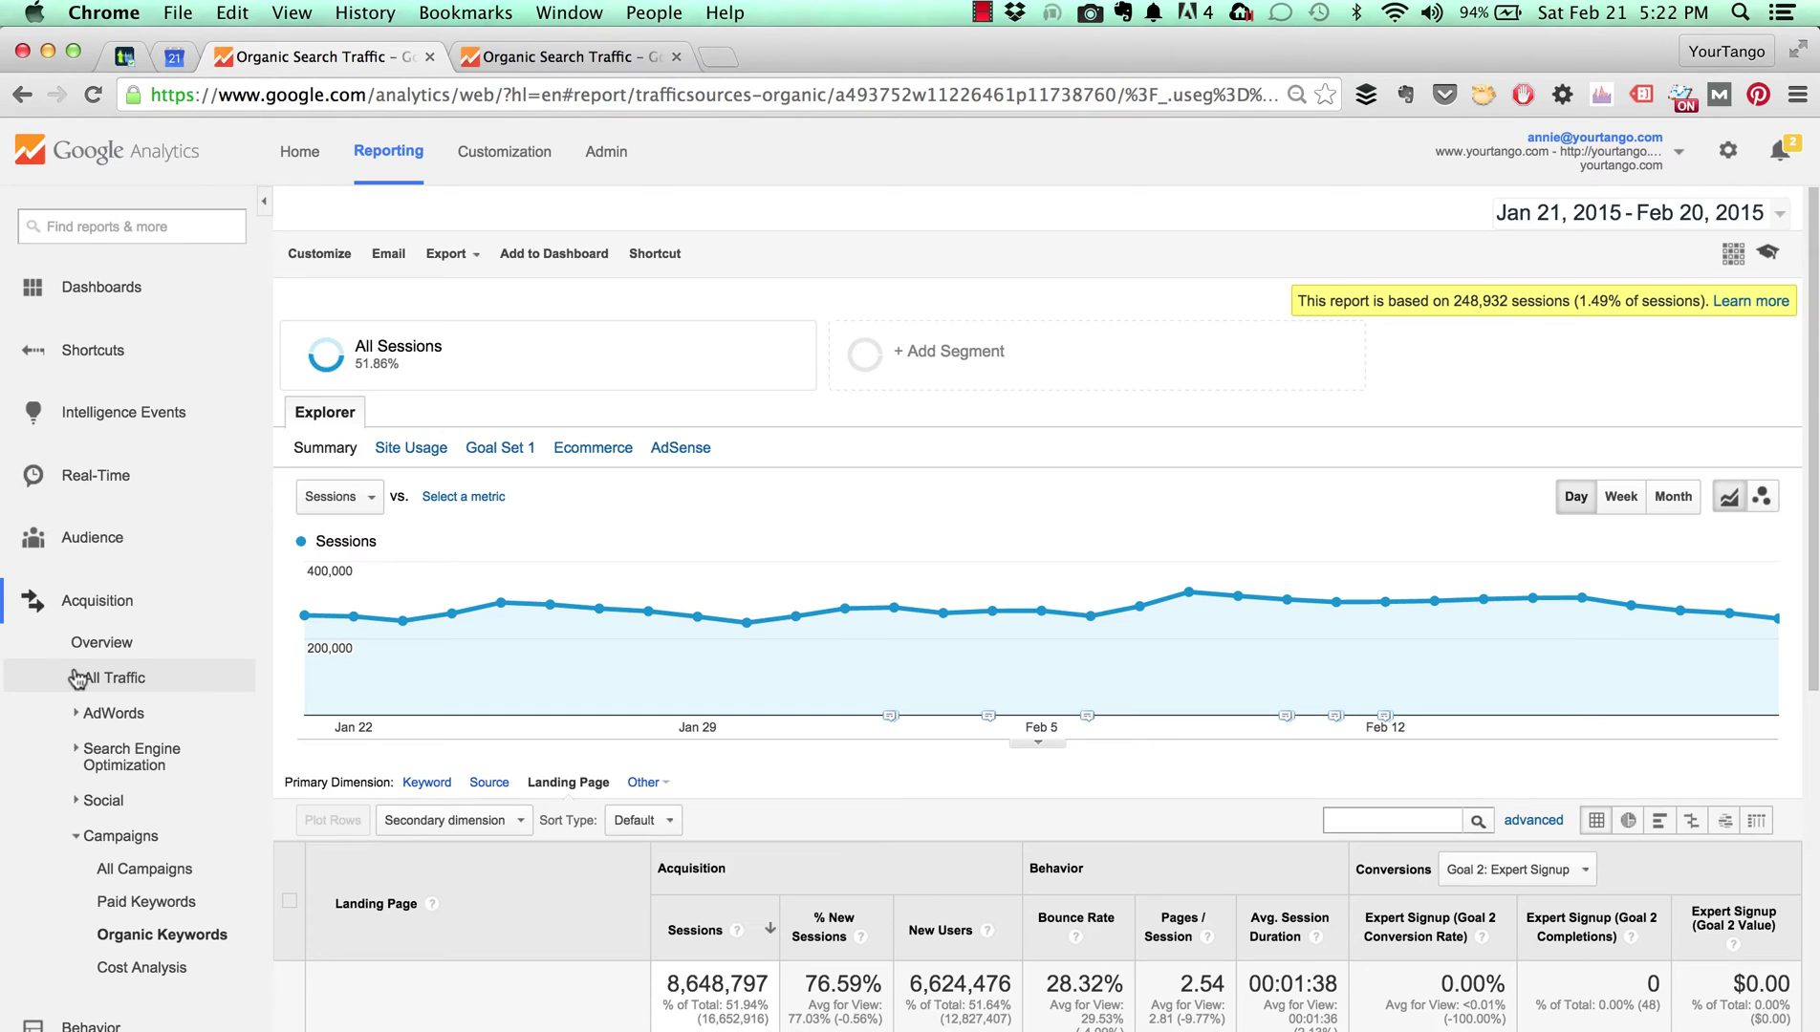
Open All Traffic > Channels and drill into the Organic Search row (8,635,670 sessions)
left_click(78, 679)
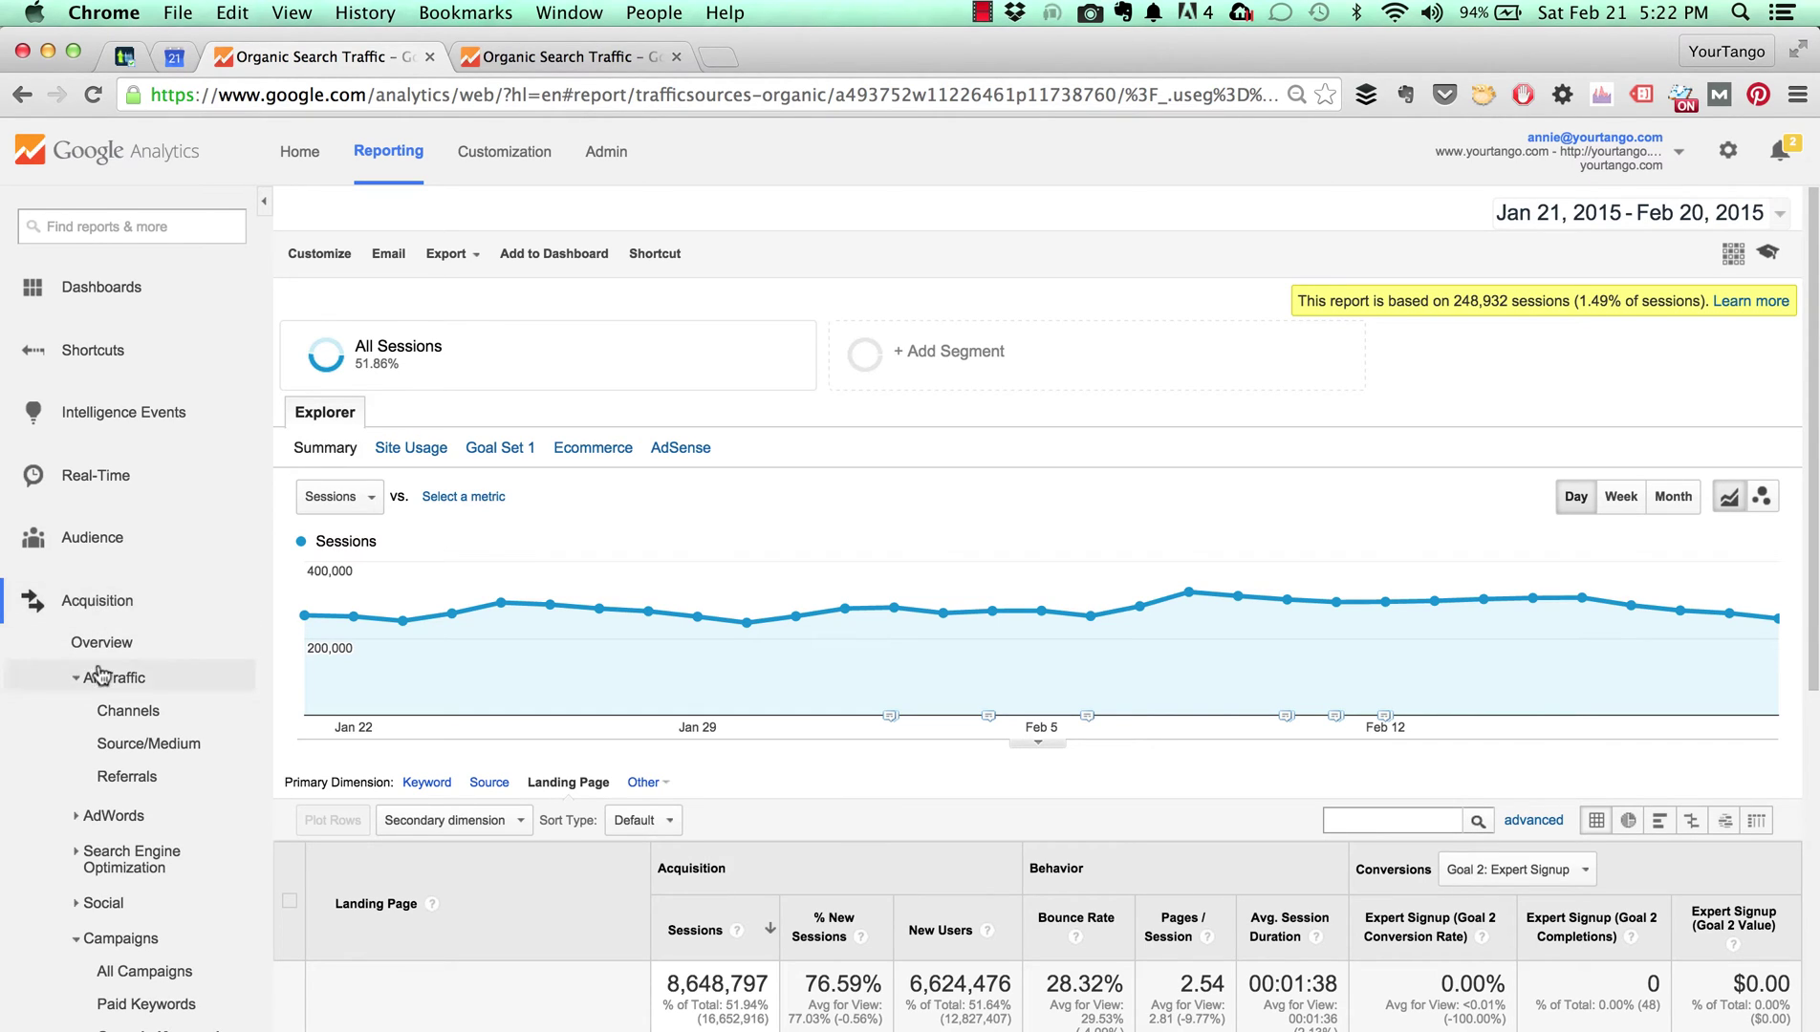
left_click(129, 713)
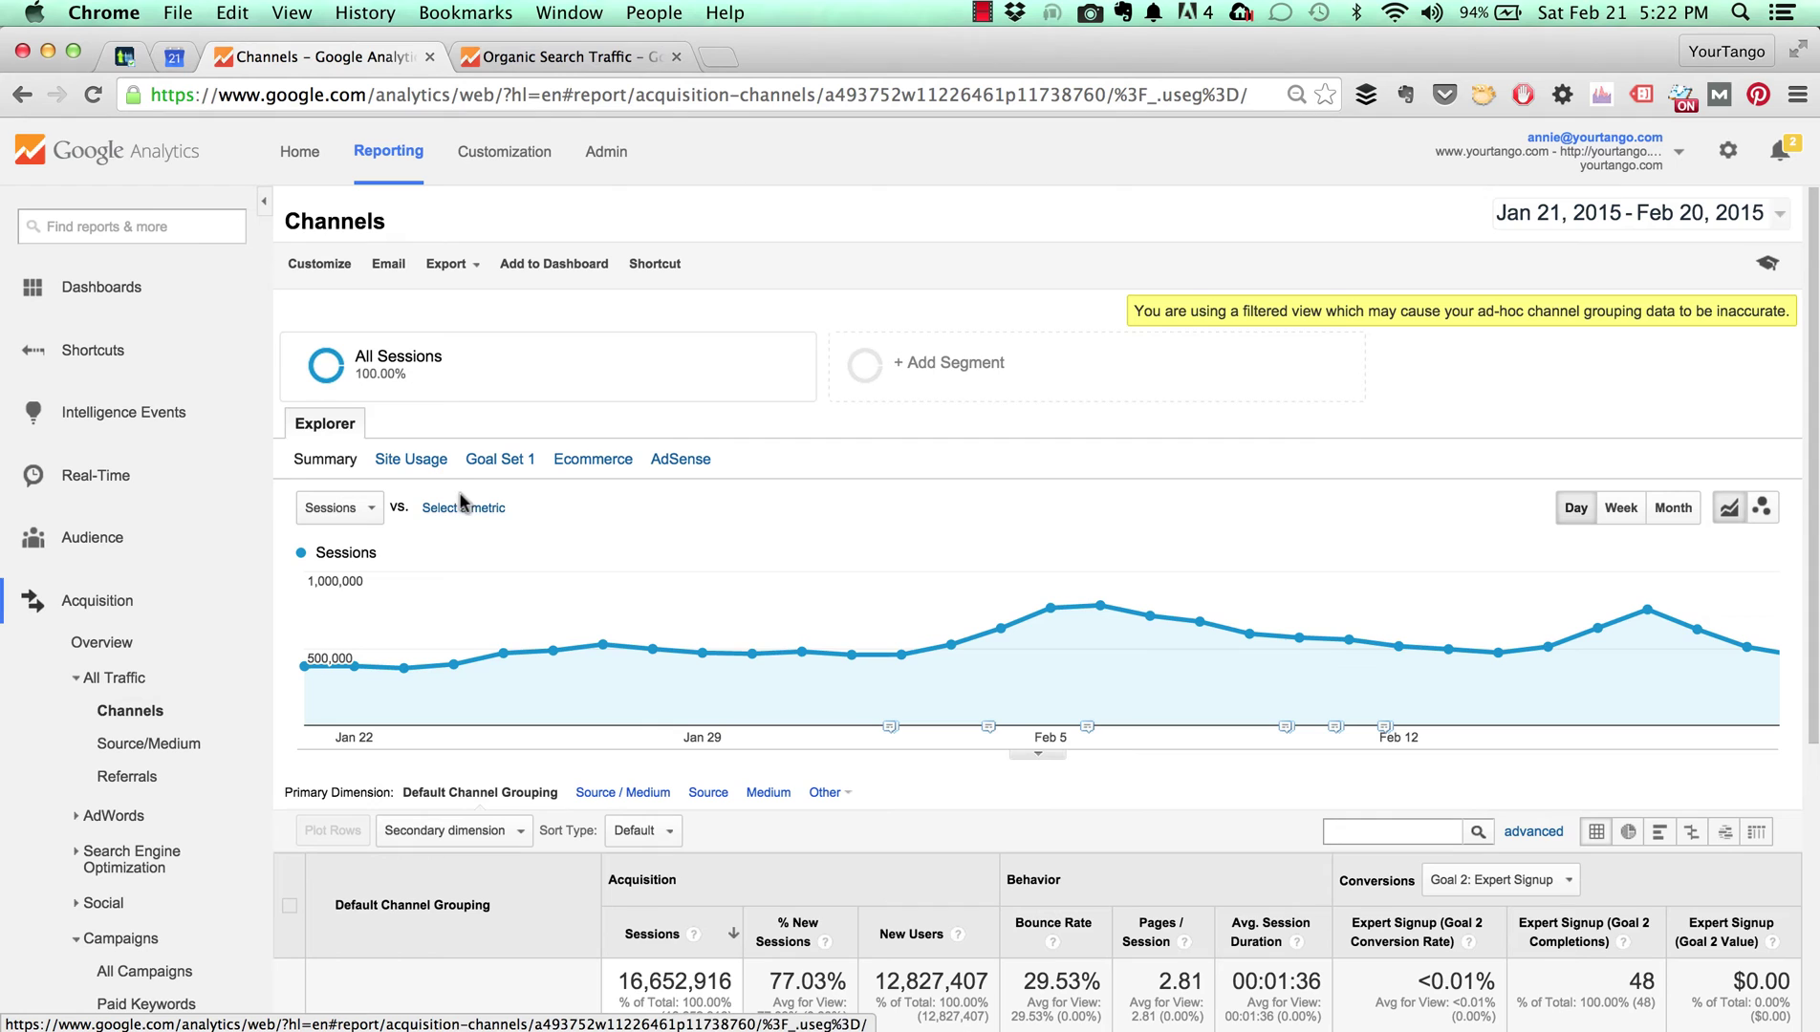
mouse_move(504, 610)
scroll(503, 610, "down", 5)
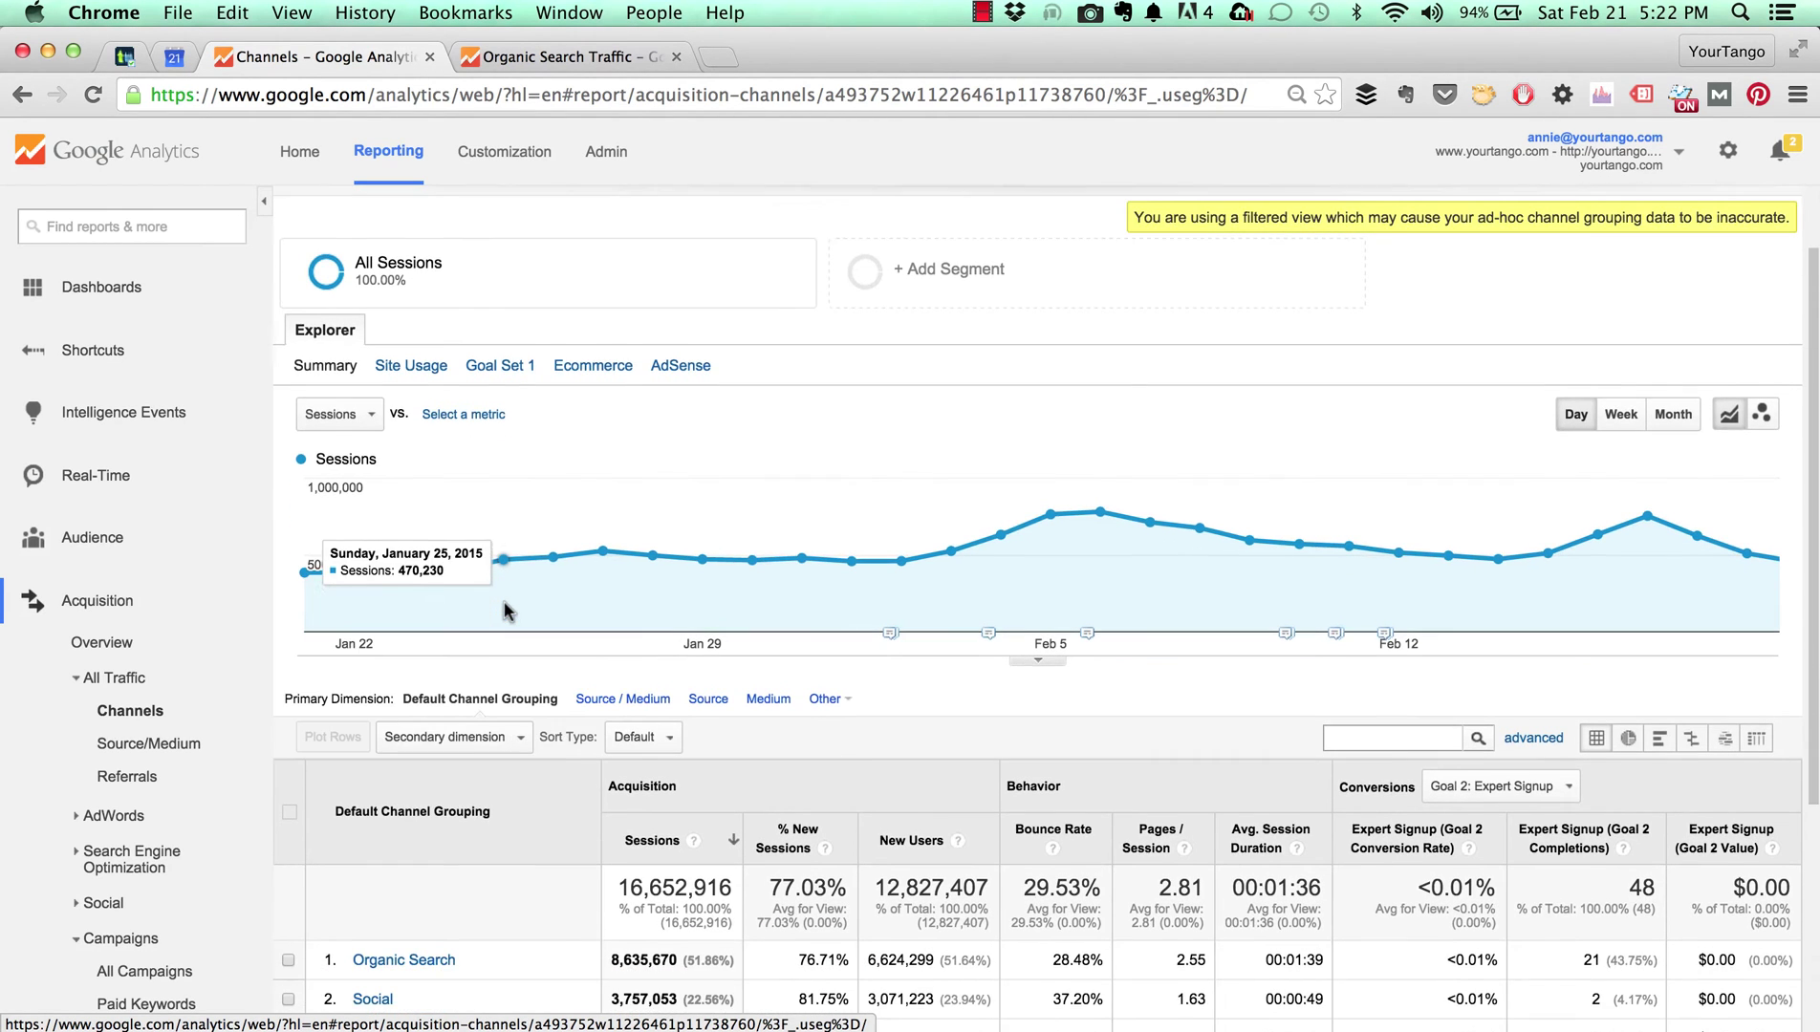
scroll(508, 612, "down", 2)
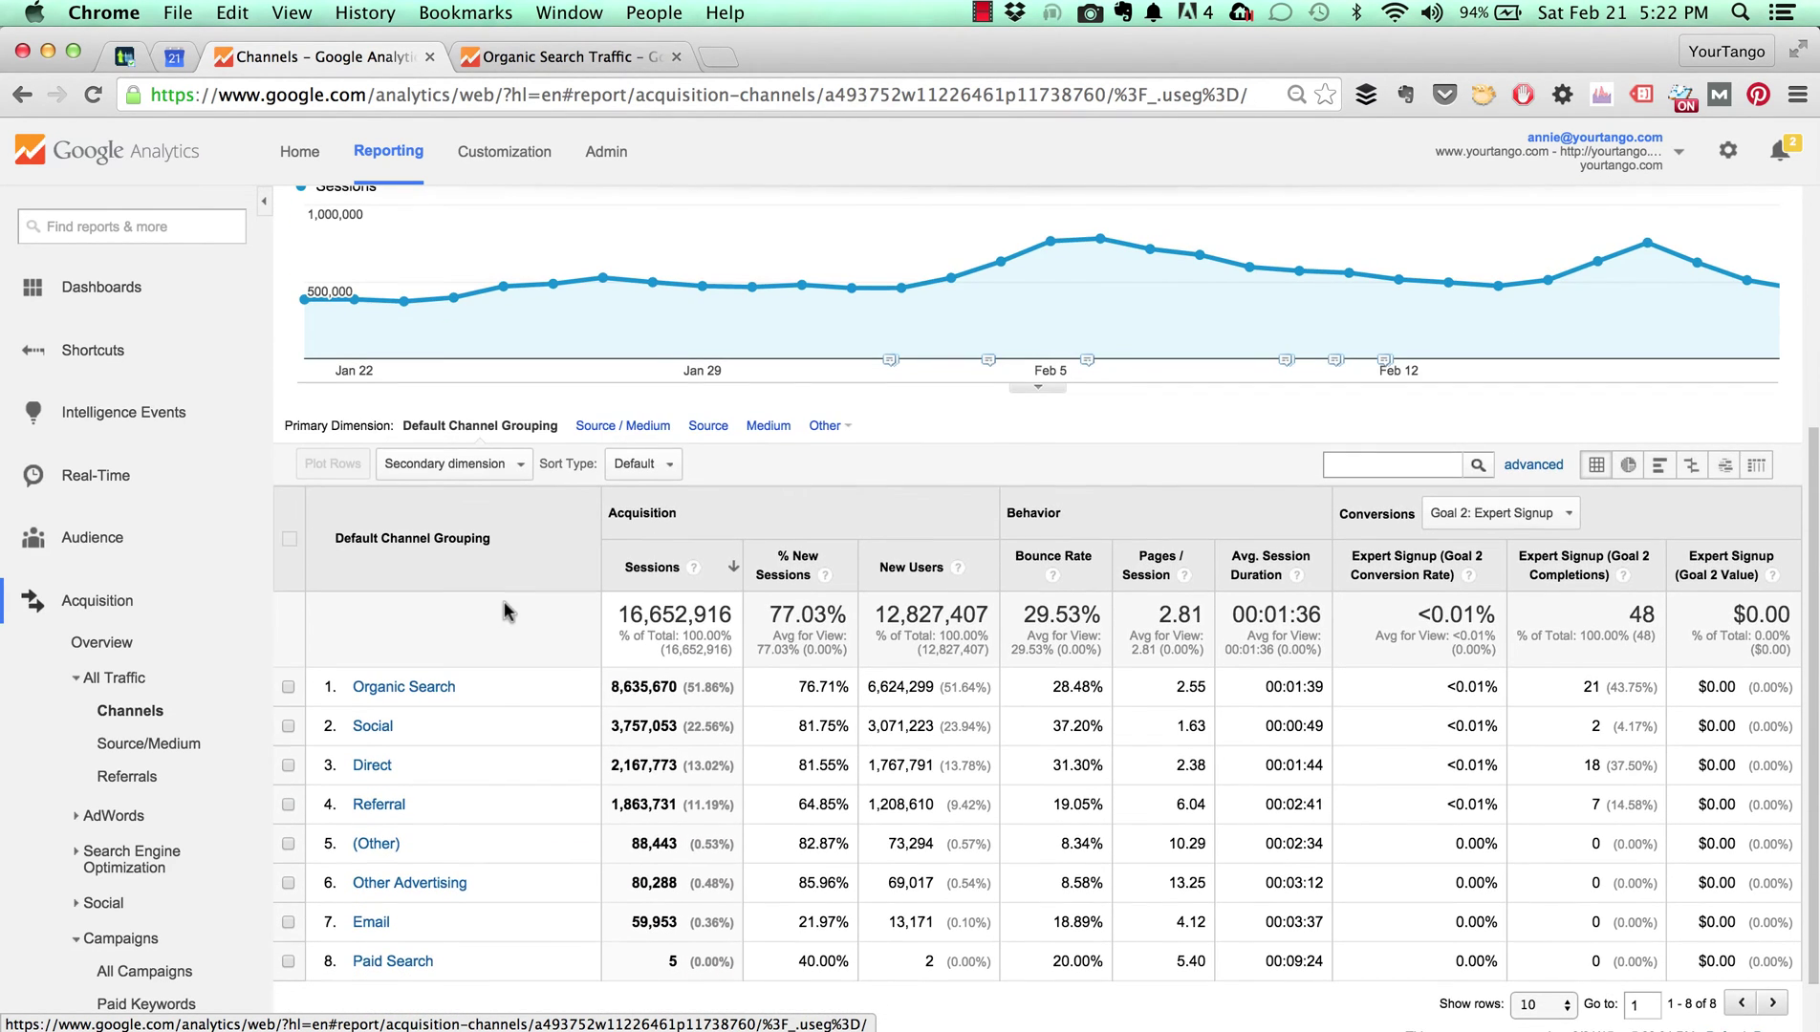
left_click(392, 687)
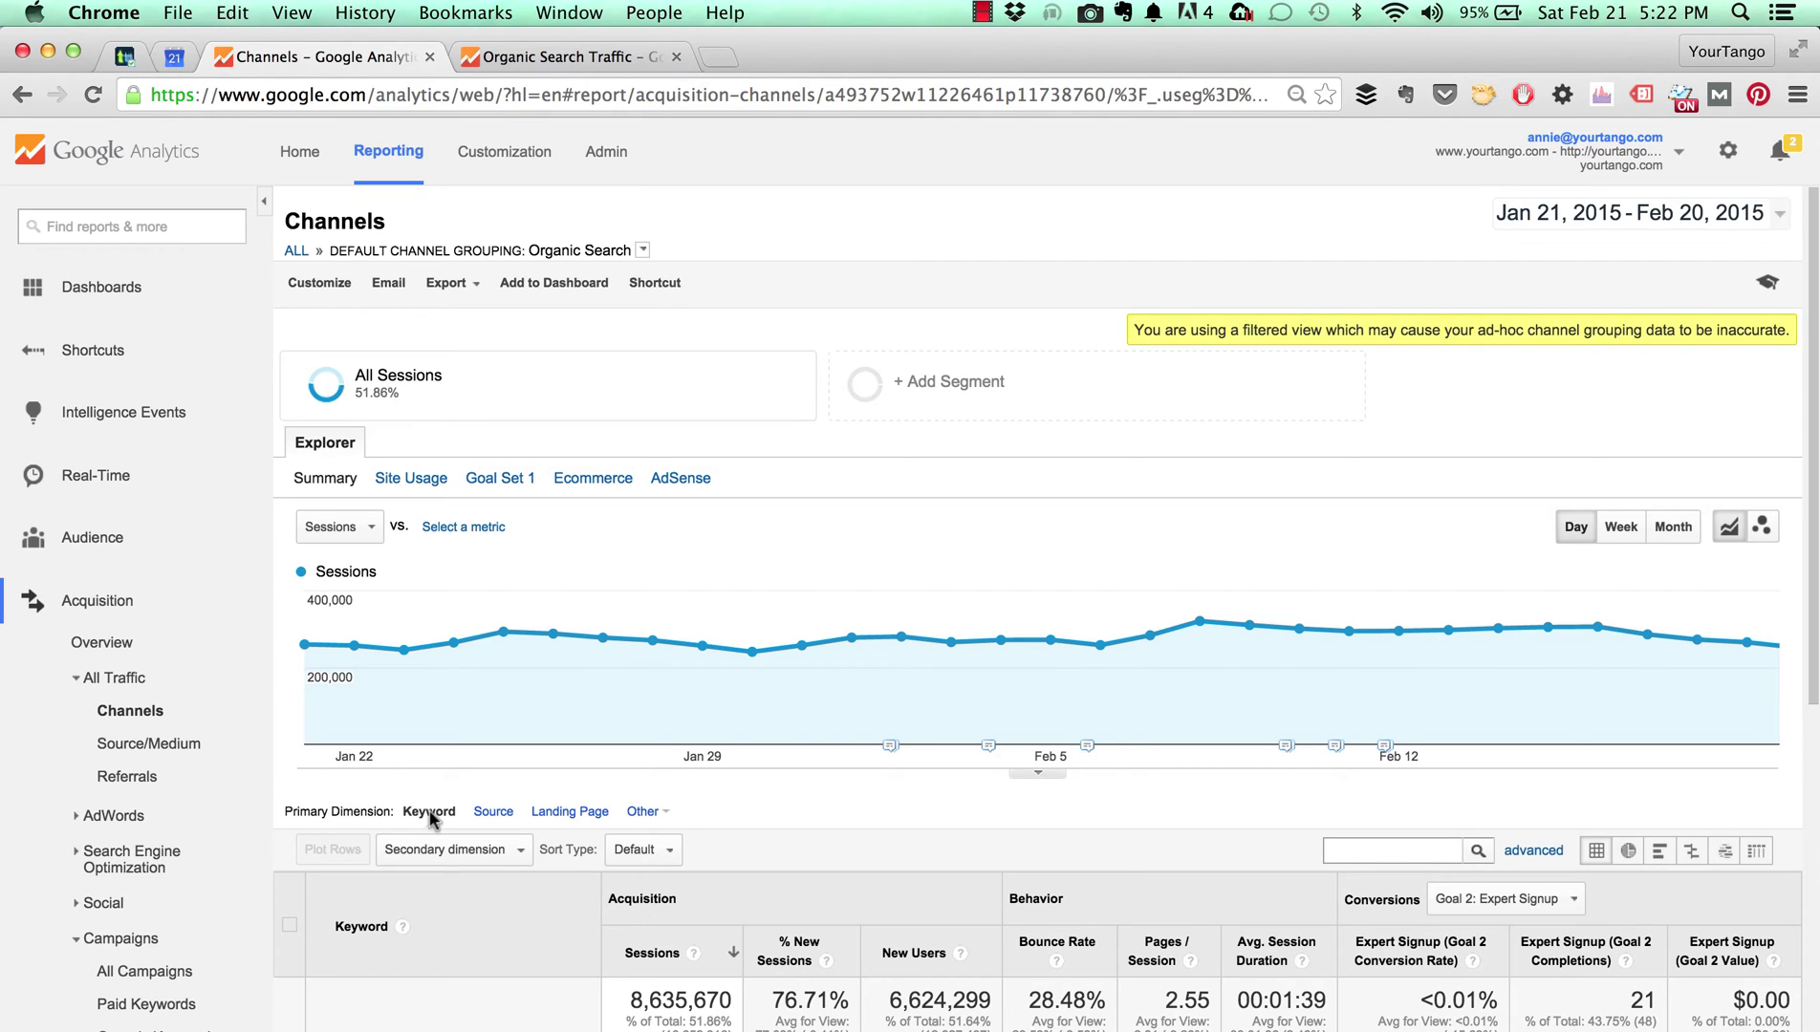
Switch the Organic Search channel to Landing Page, whose top page draws 403,679 sessions (4.67%)
left_click(559, 814)
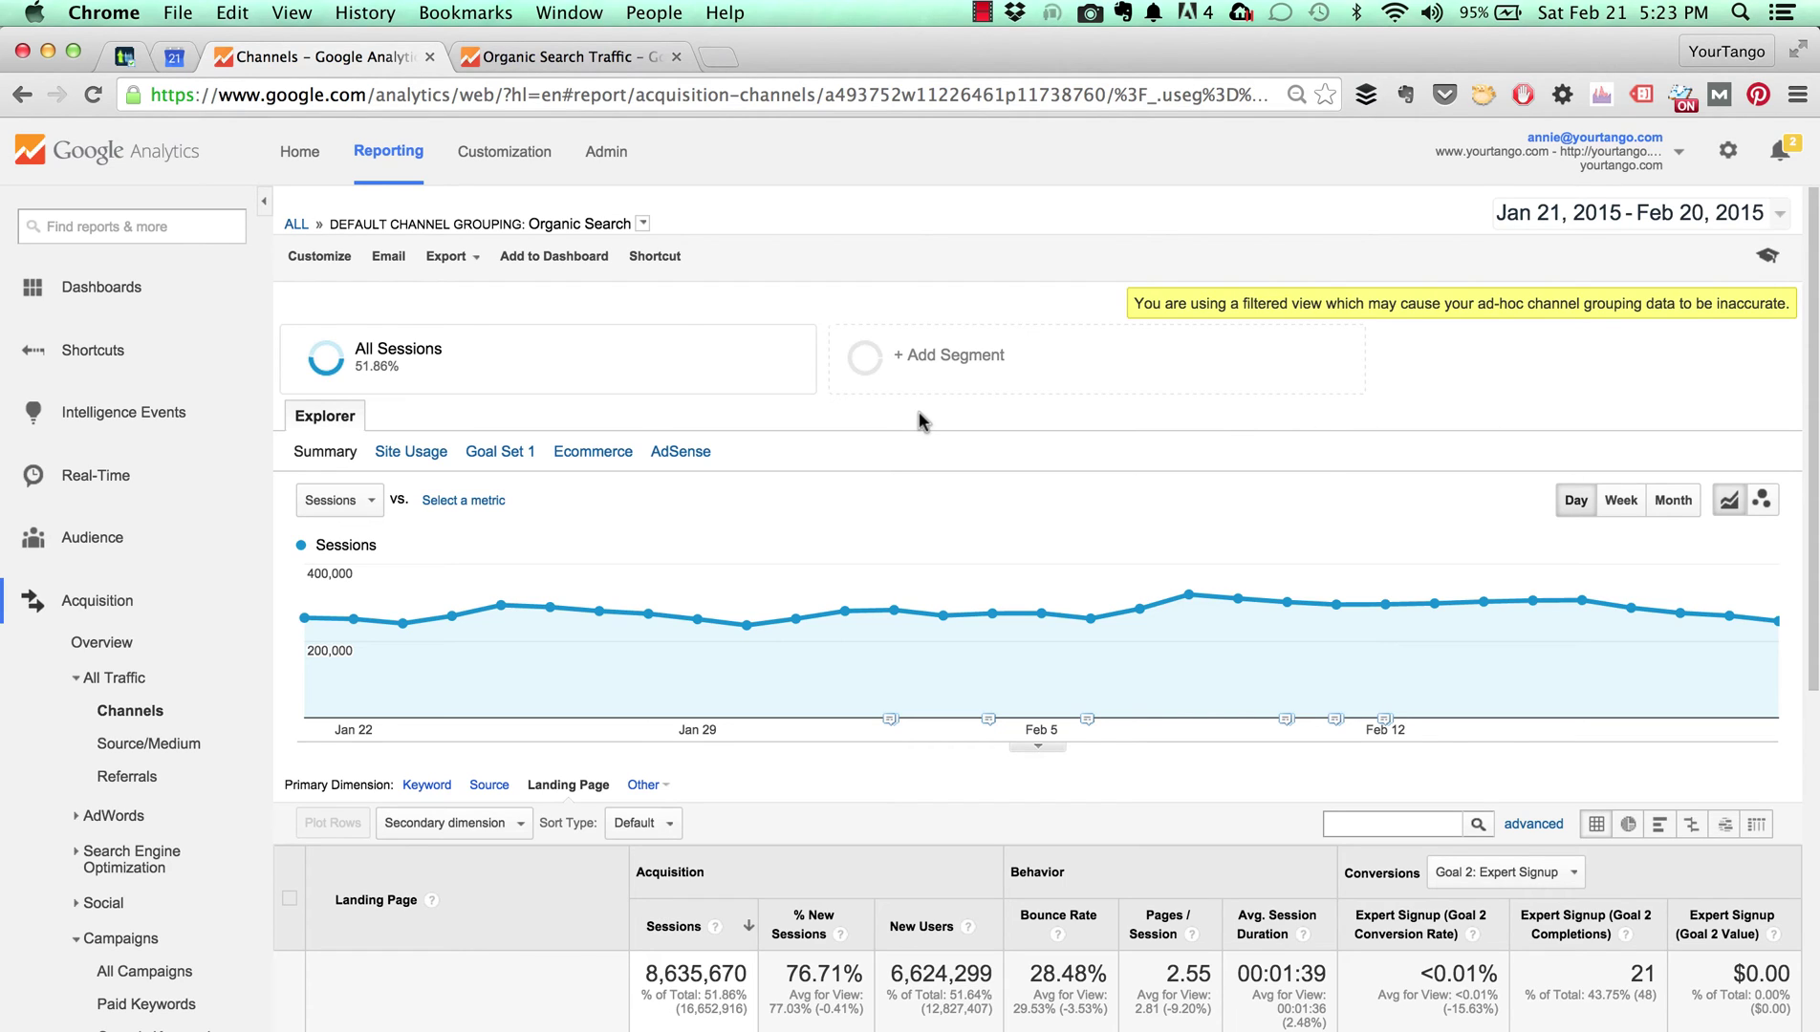
scroll(709, 482, "down", 3)
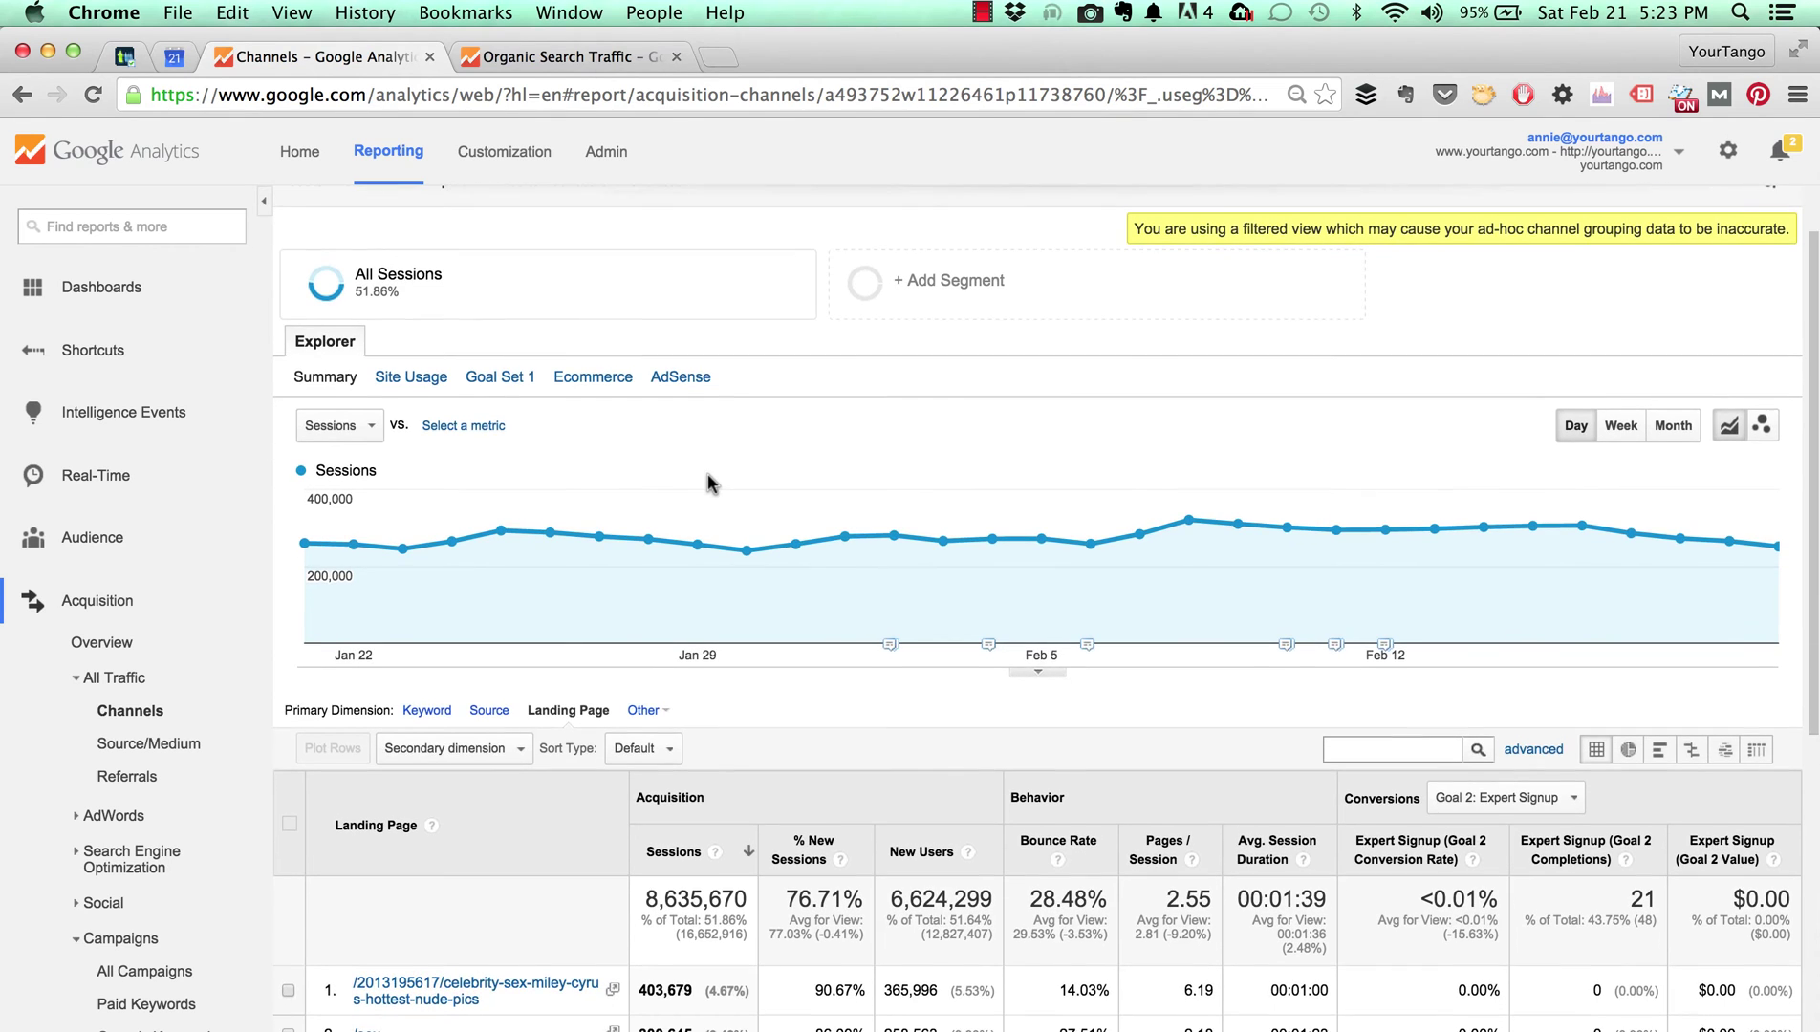
scroll(708, 483, "down", 1)
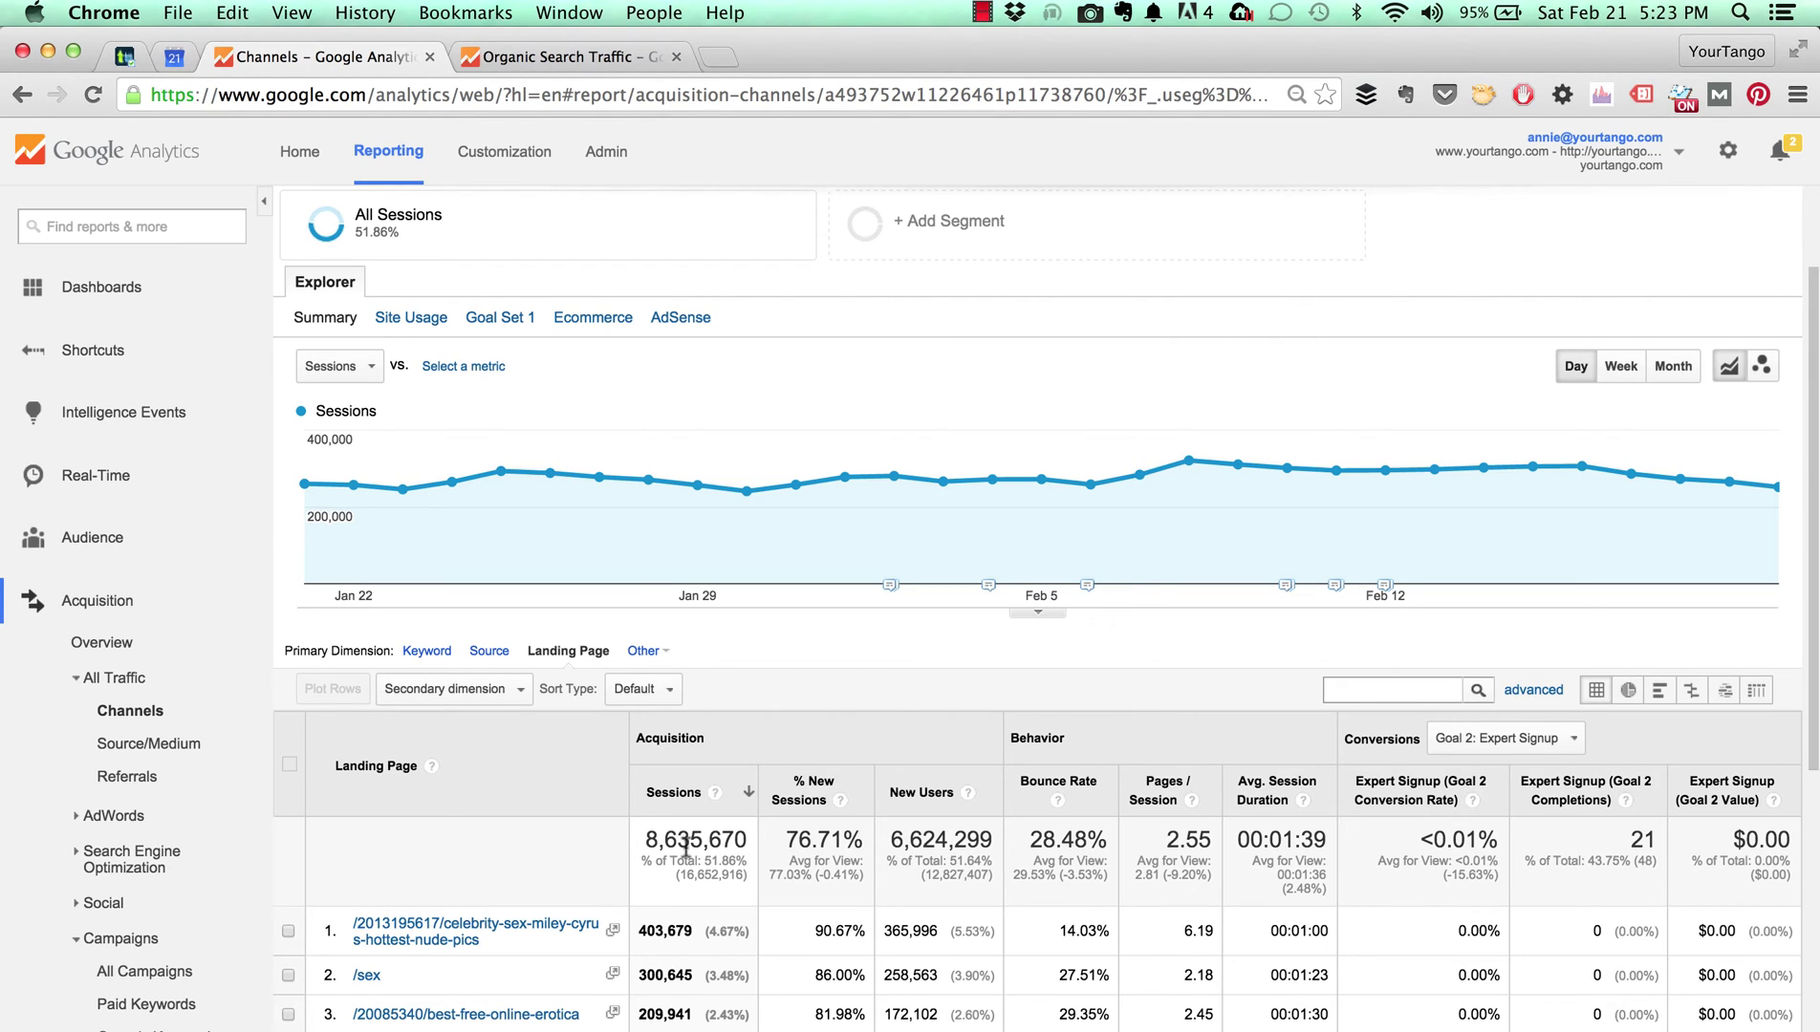
scroll(825, 814, "up", 2)
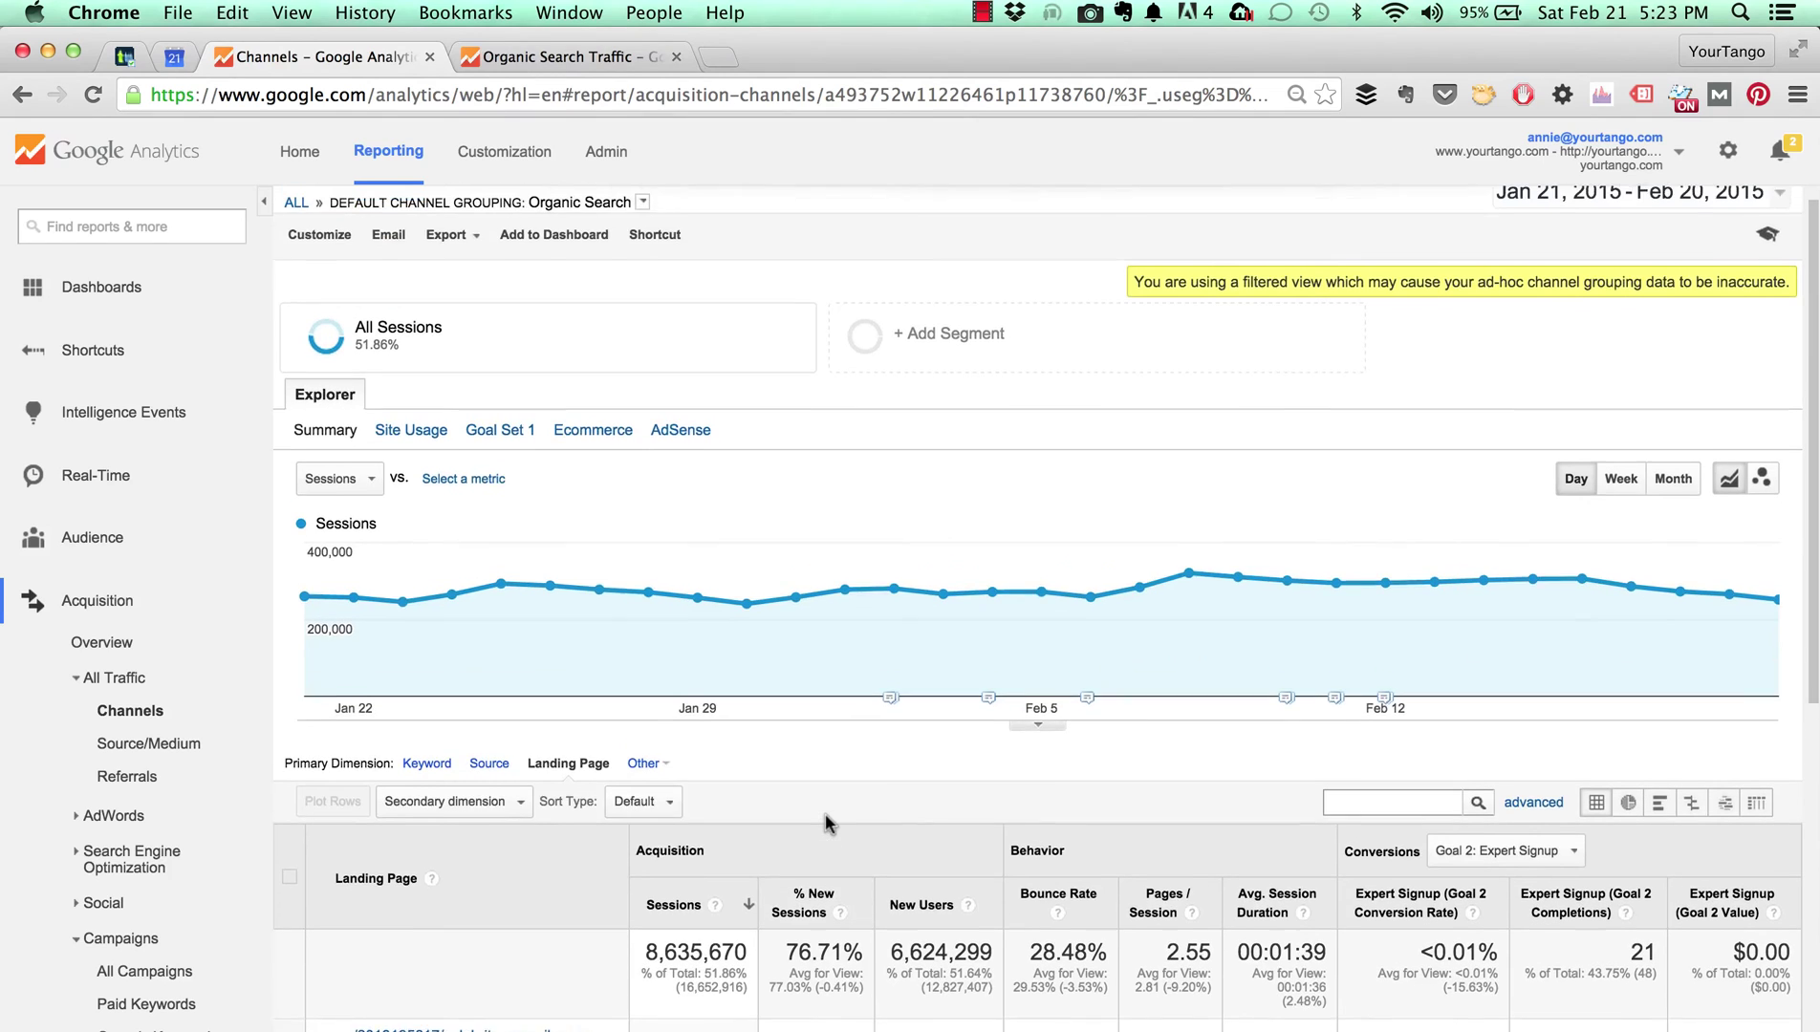
scroll(825, 813, "up", 1)
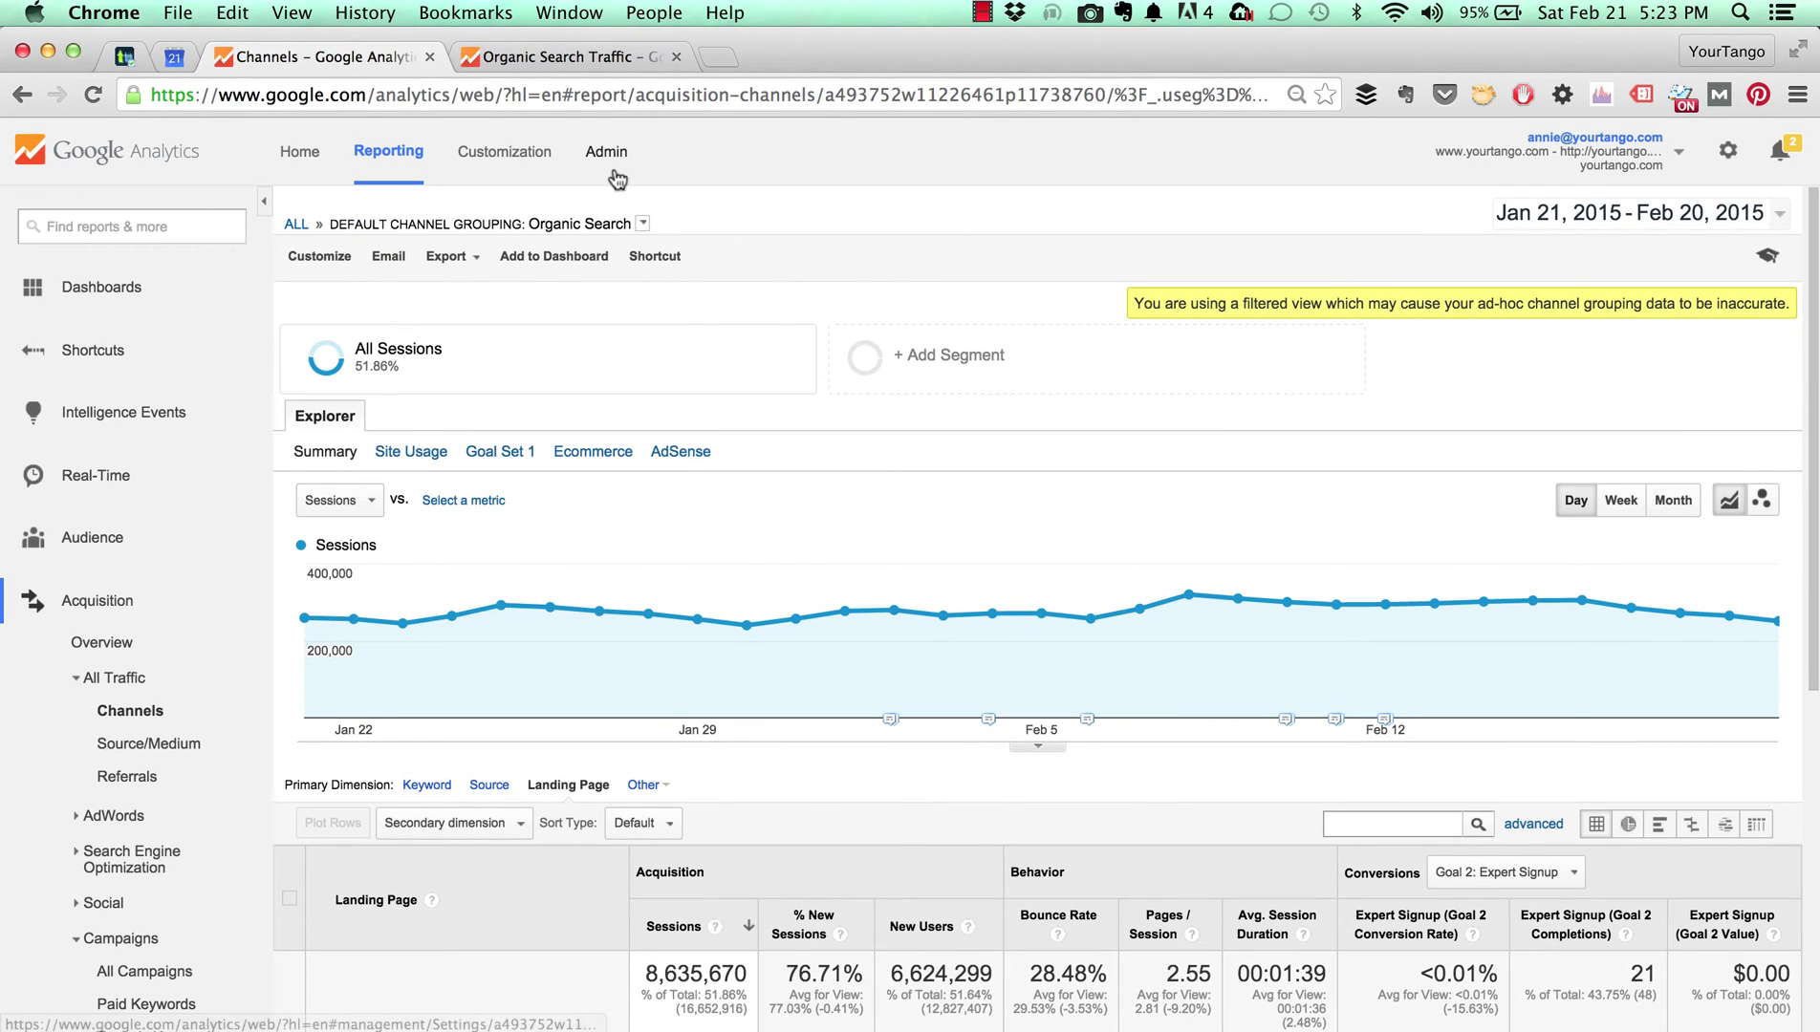
left_click(555, 60)
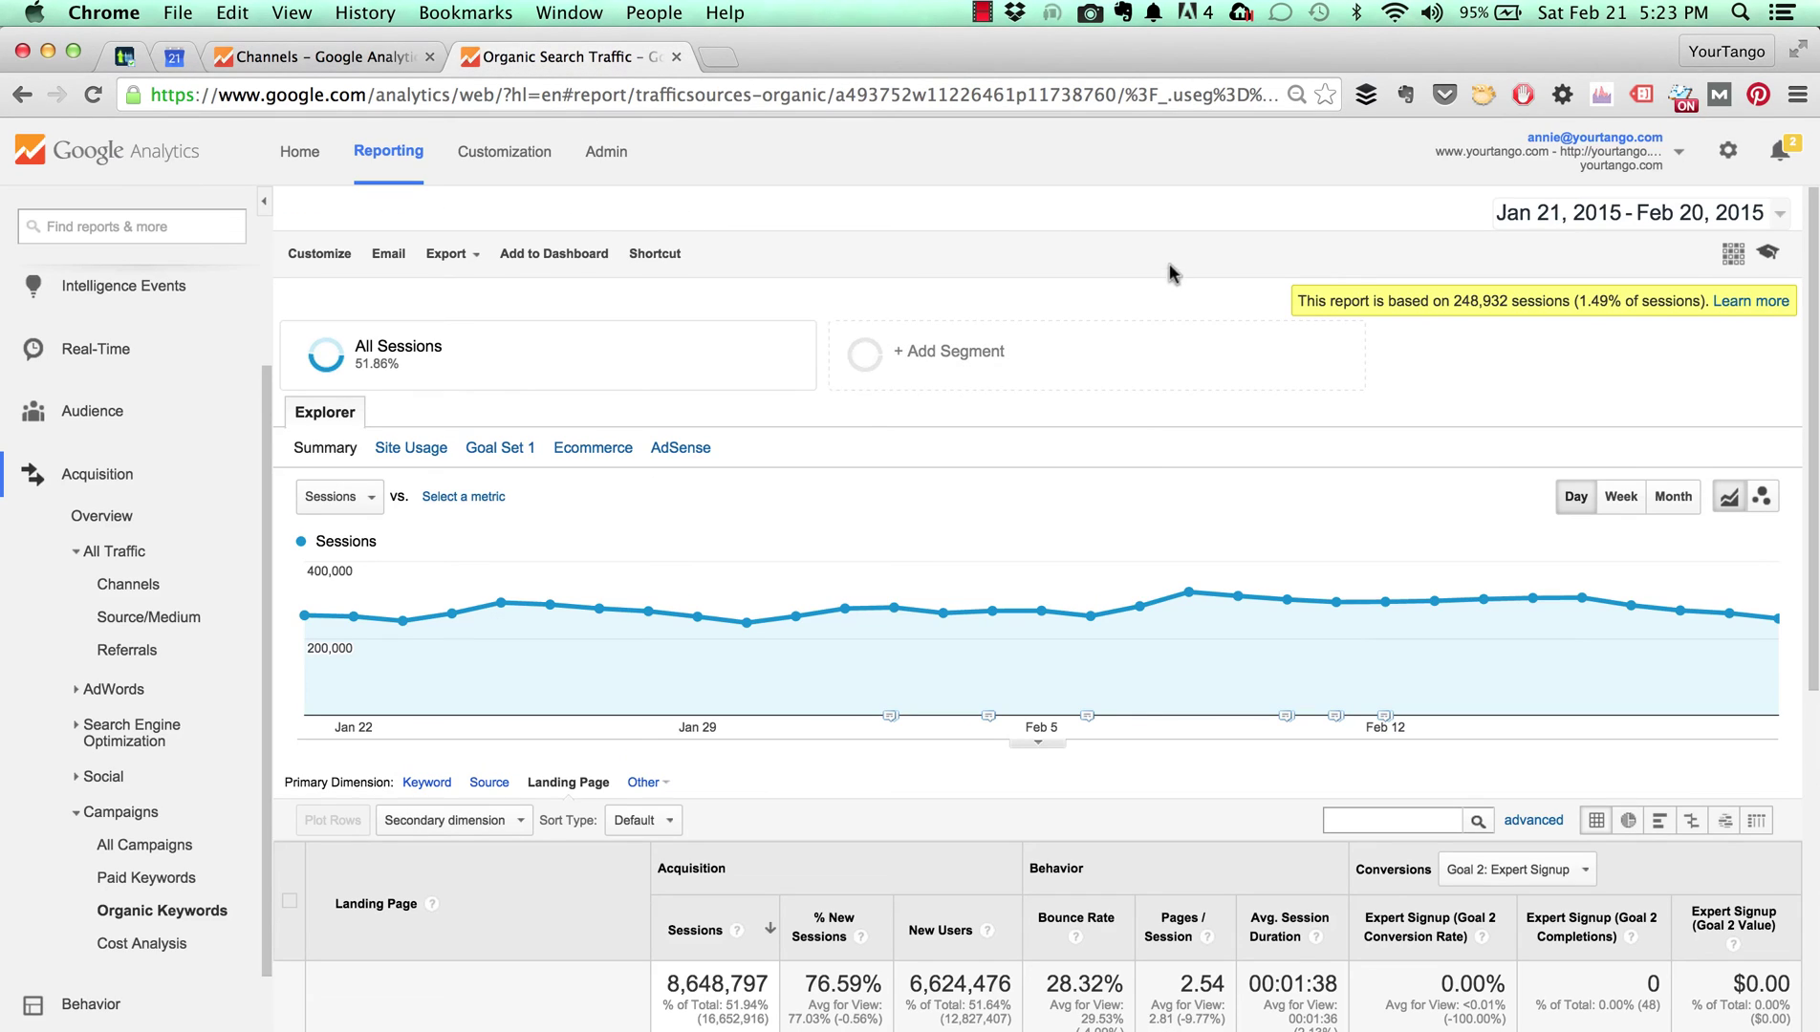
left_click(270, 62)
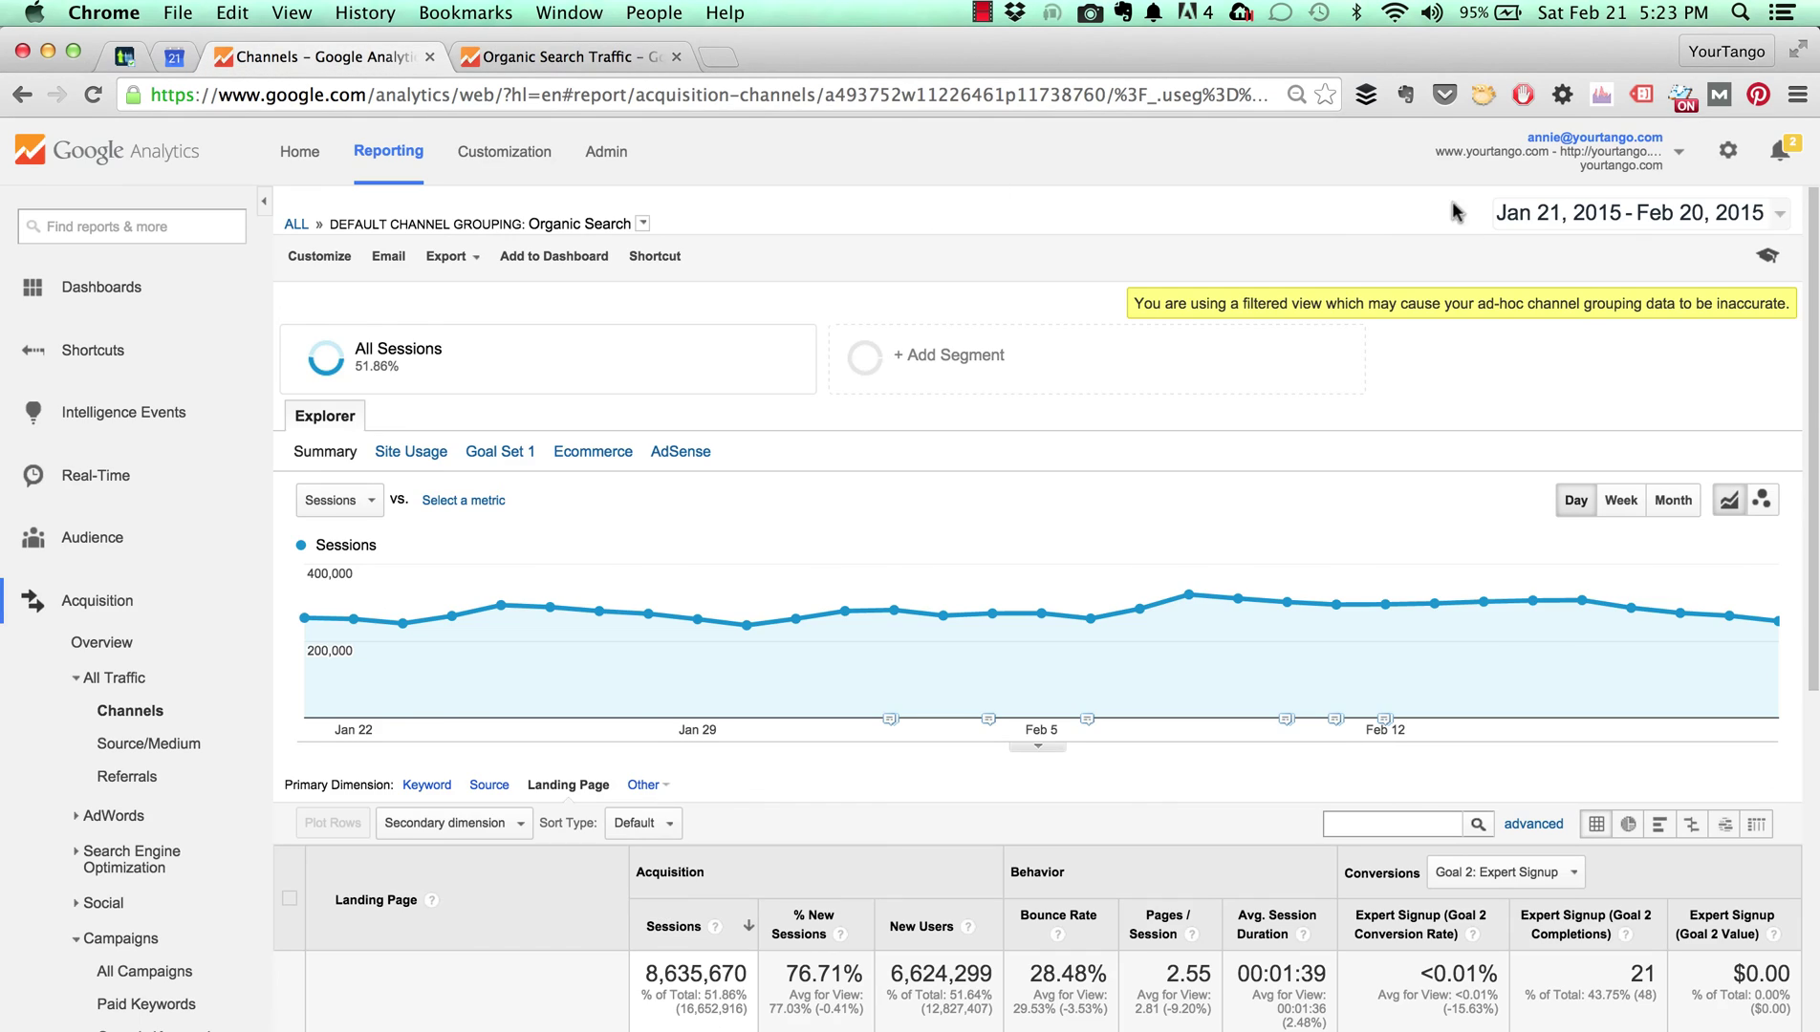
left_click(571, 59)
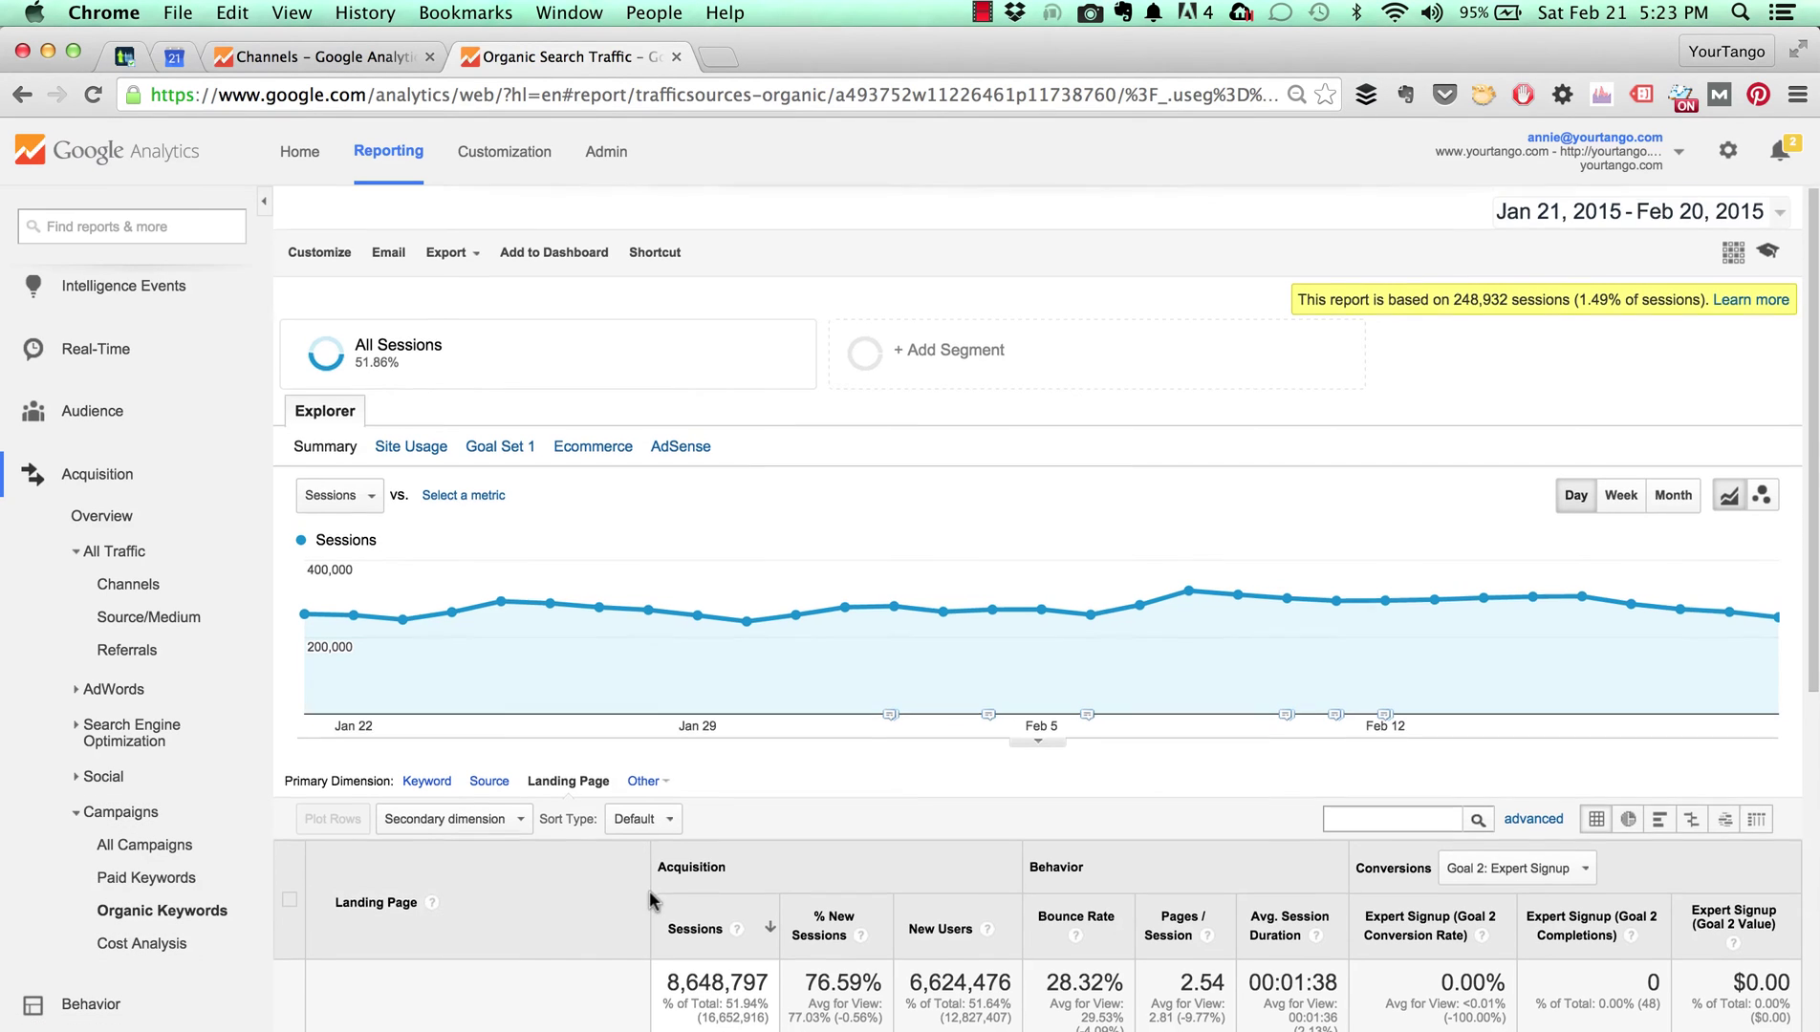
scroll(651, 902, "down", 3)
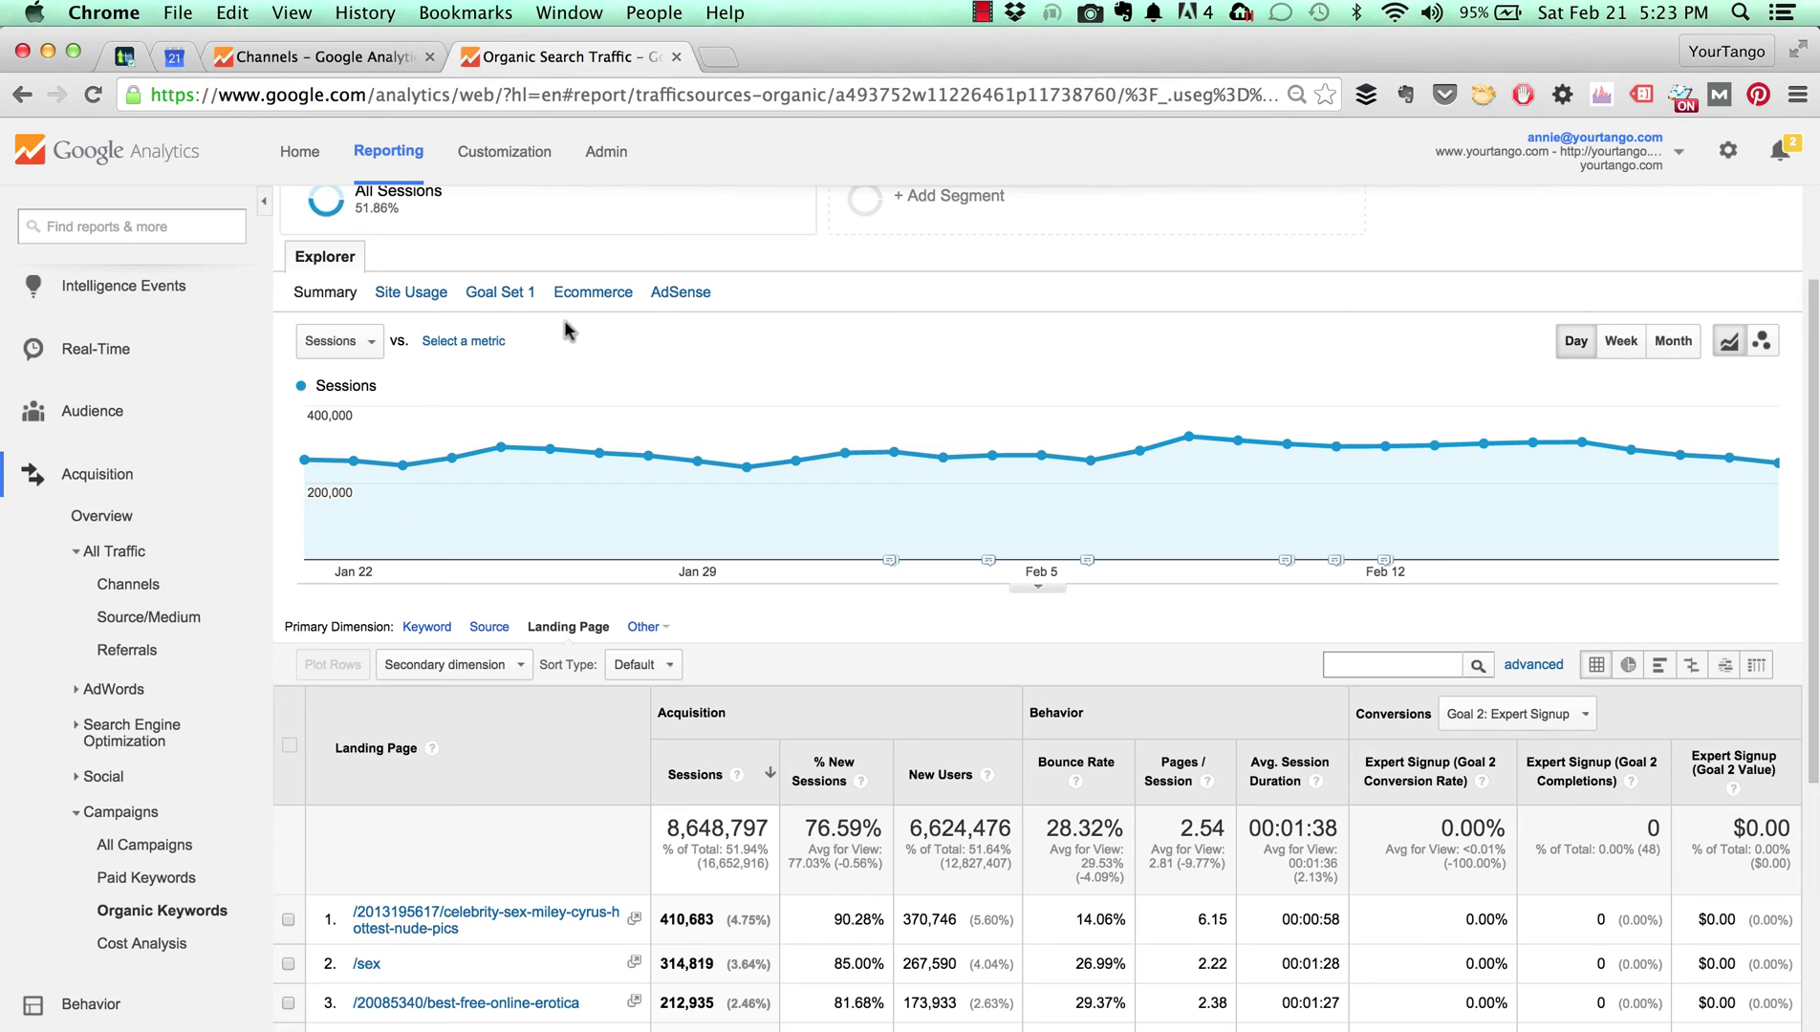
left_click(380, 58)
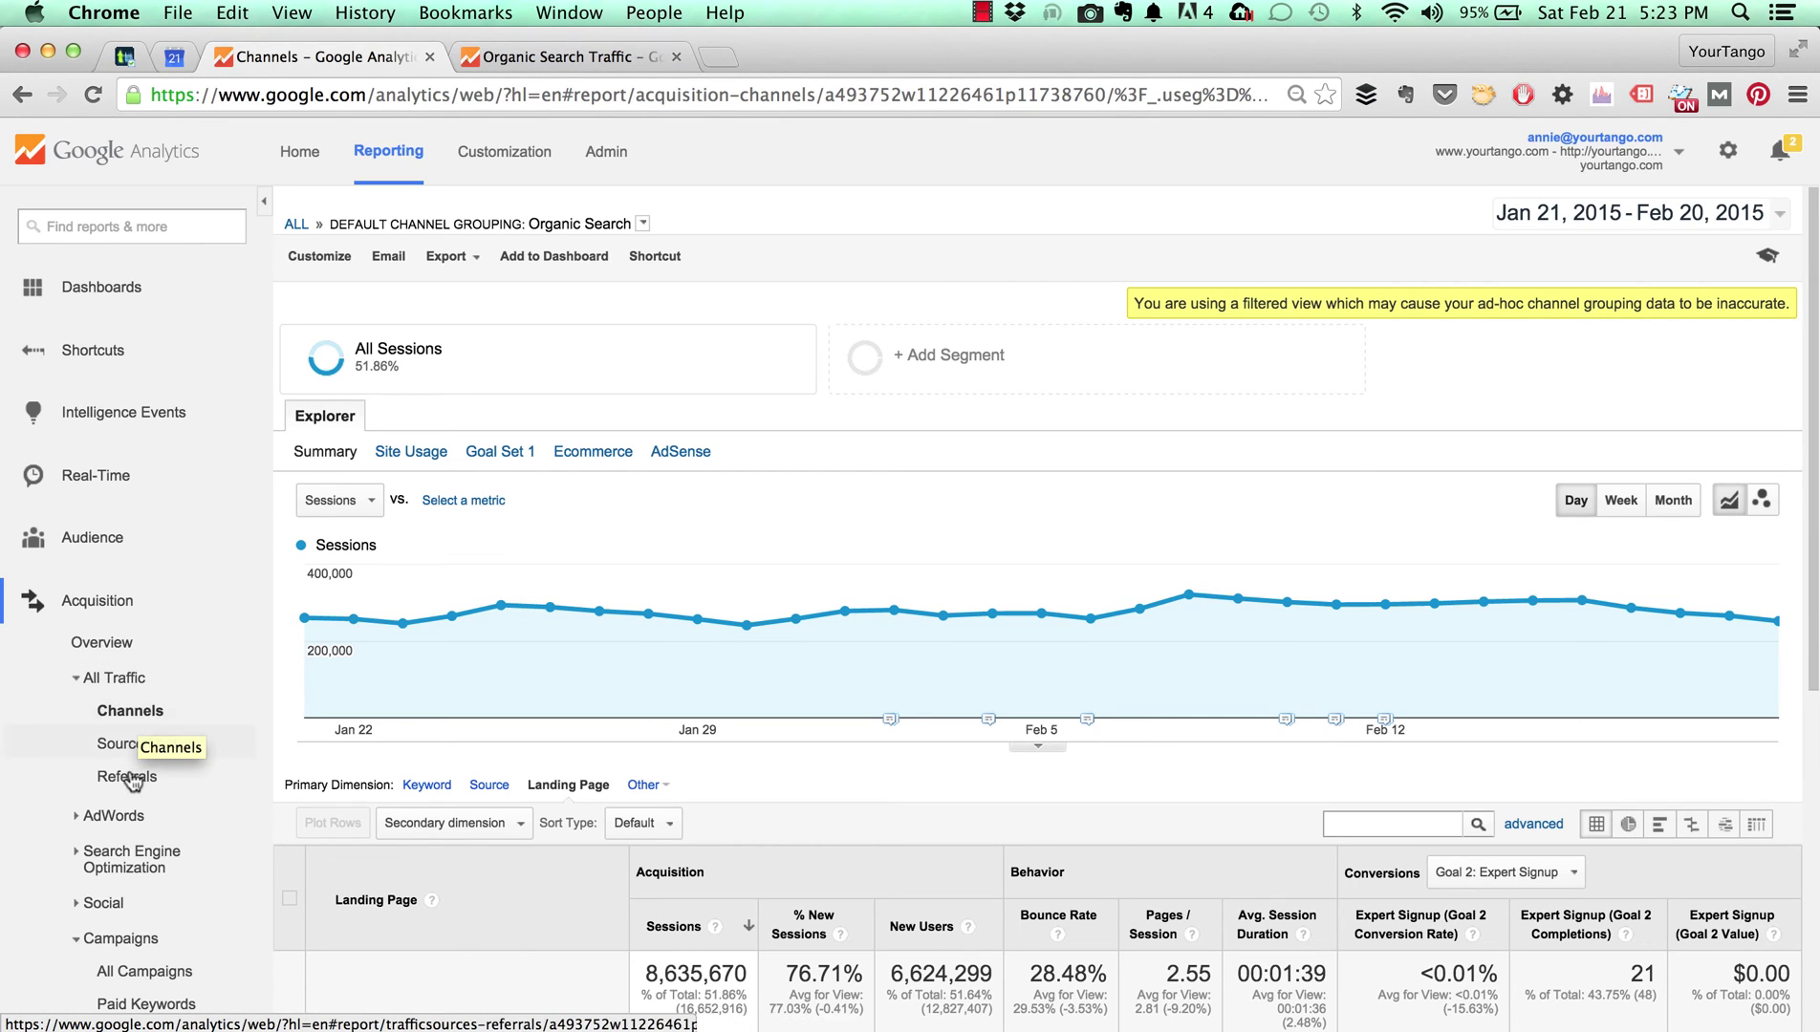
Open Behavior > Site Content > Landing Pages, showing 16,652,916 sessions and 48 Expert Signup completions
scroll(134, 779, "down", 3)
left_click(130, 918)
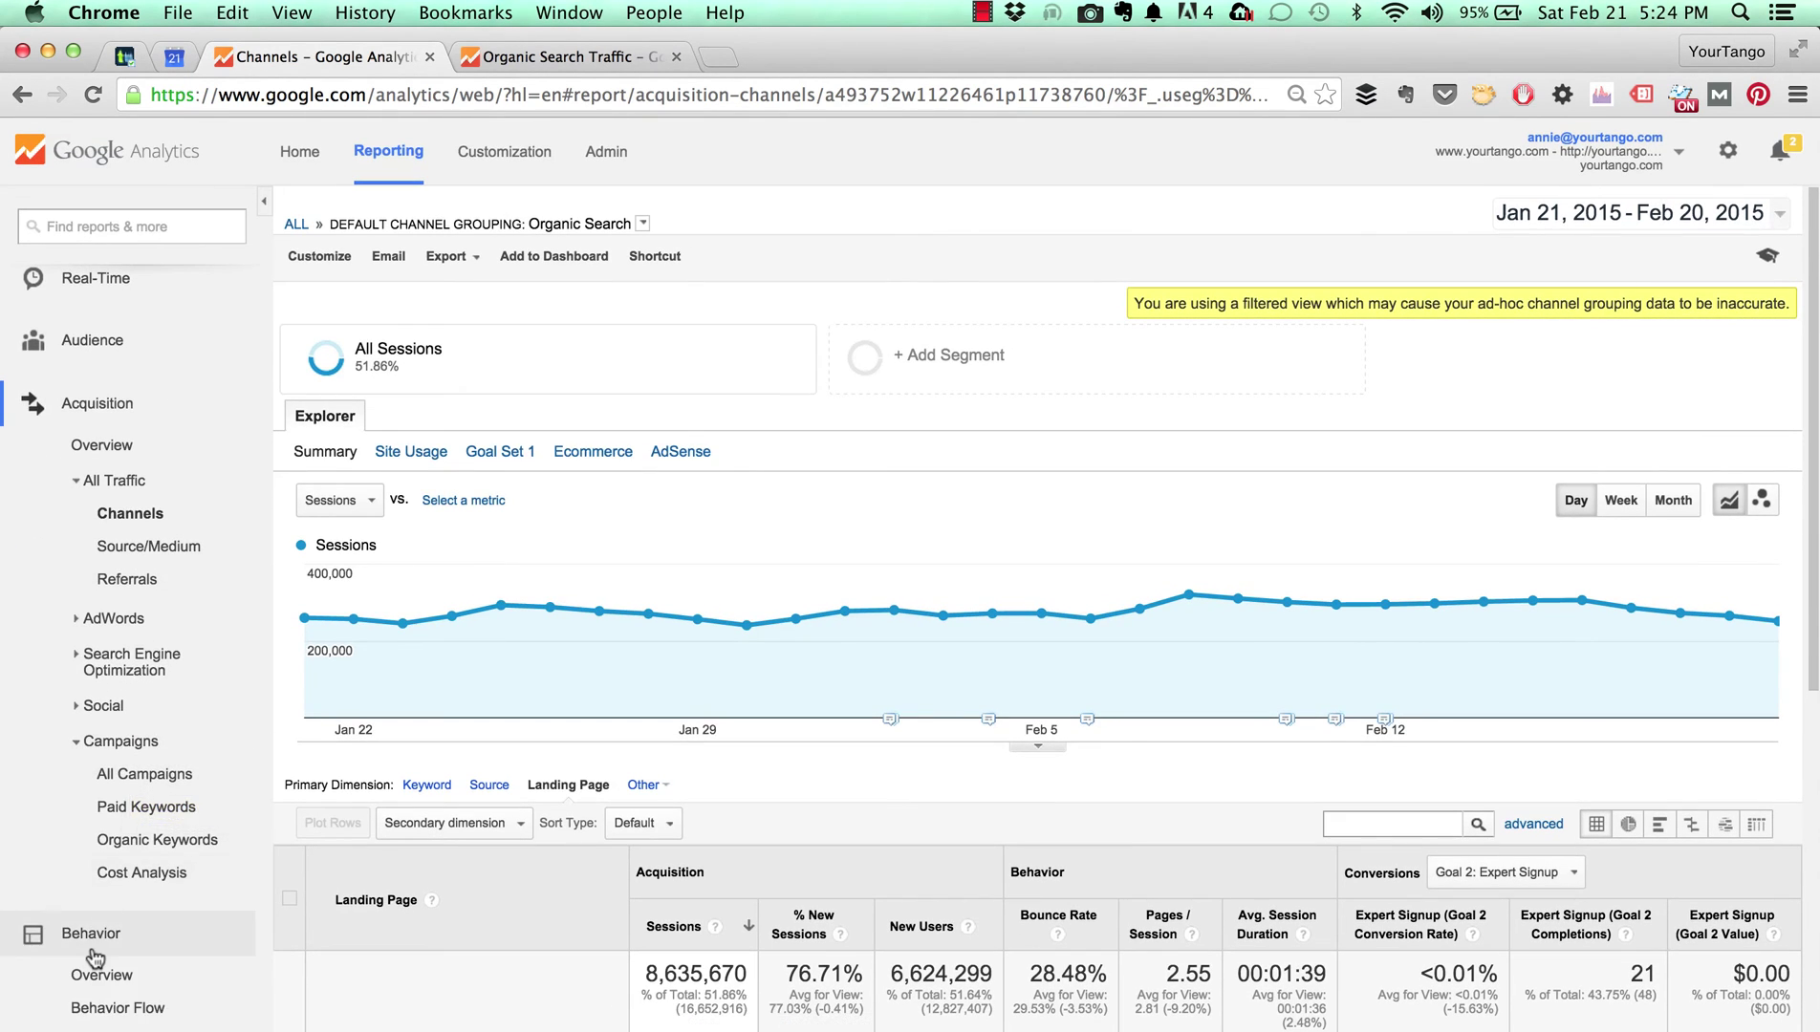
left_click(134, 916)
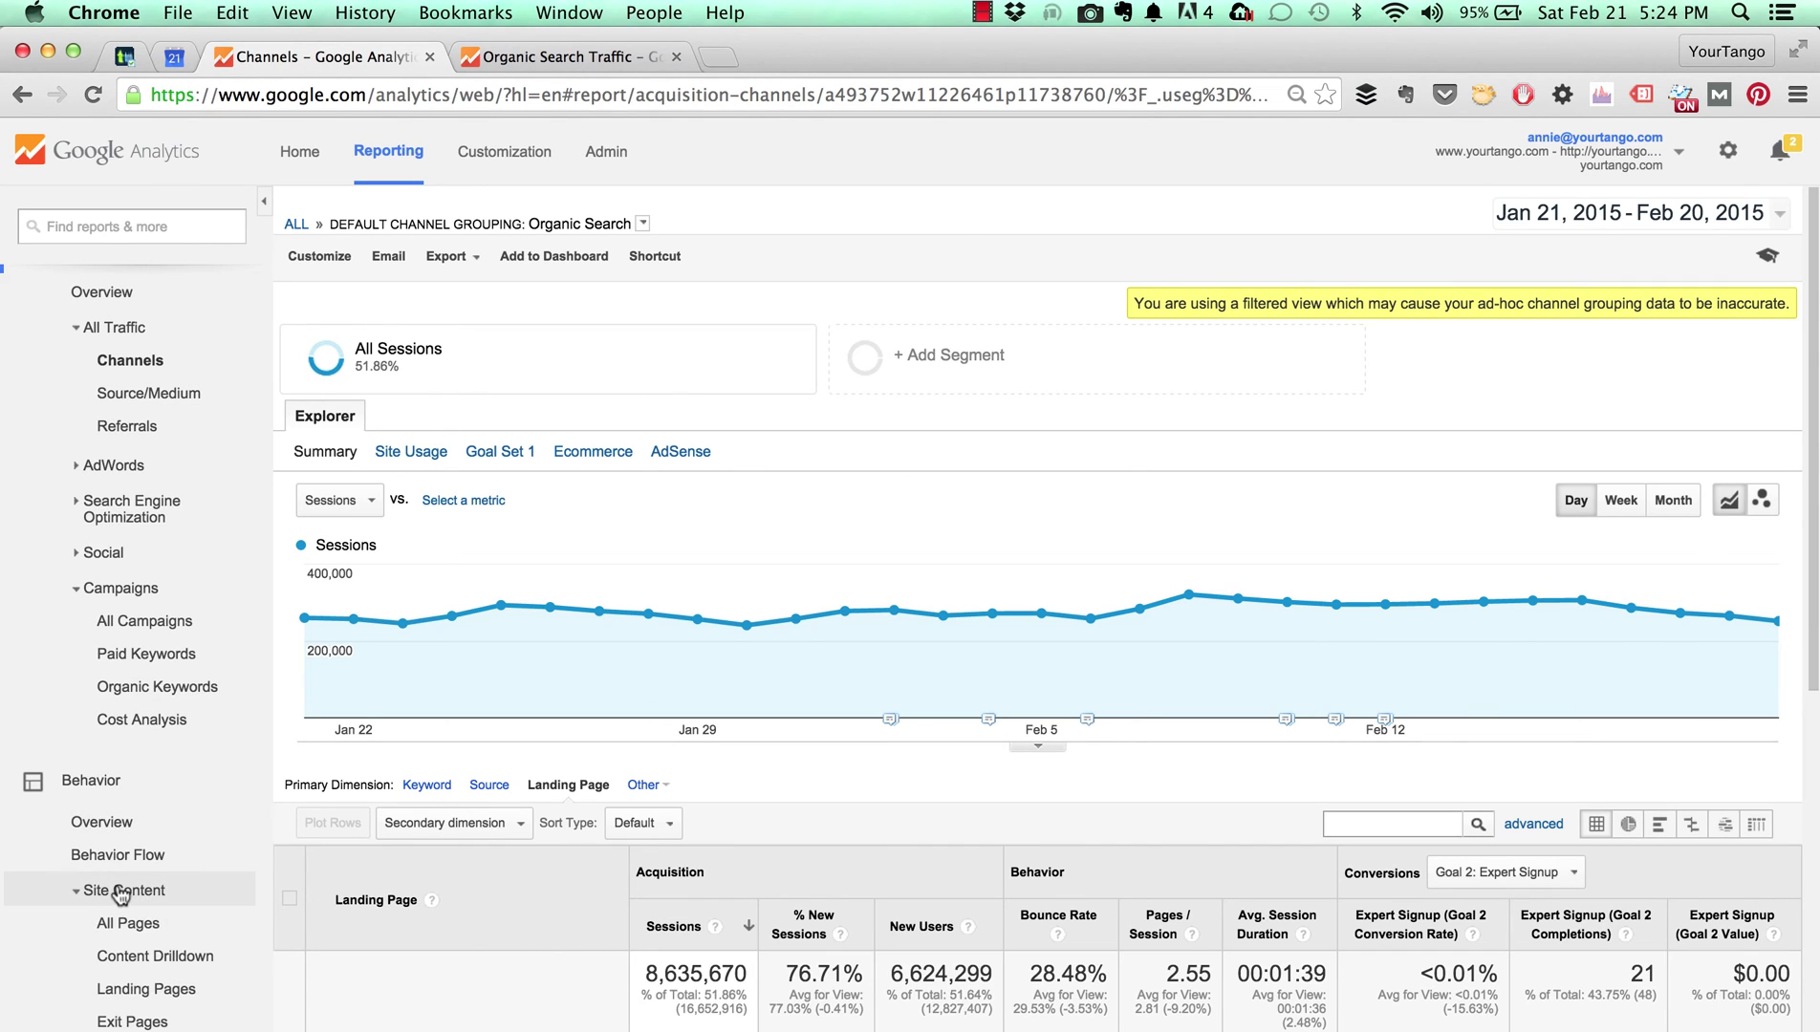
left_click(149, 990)
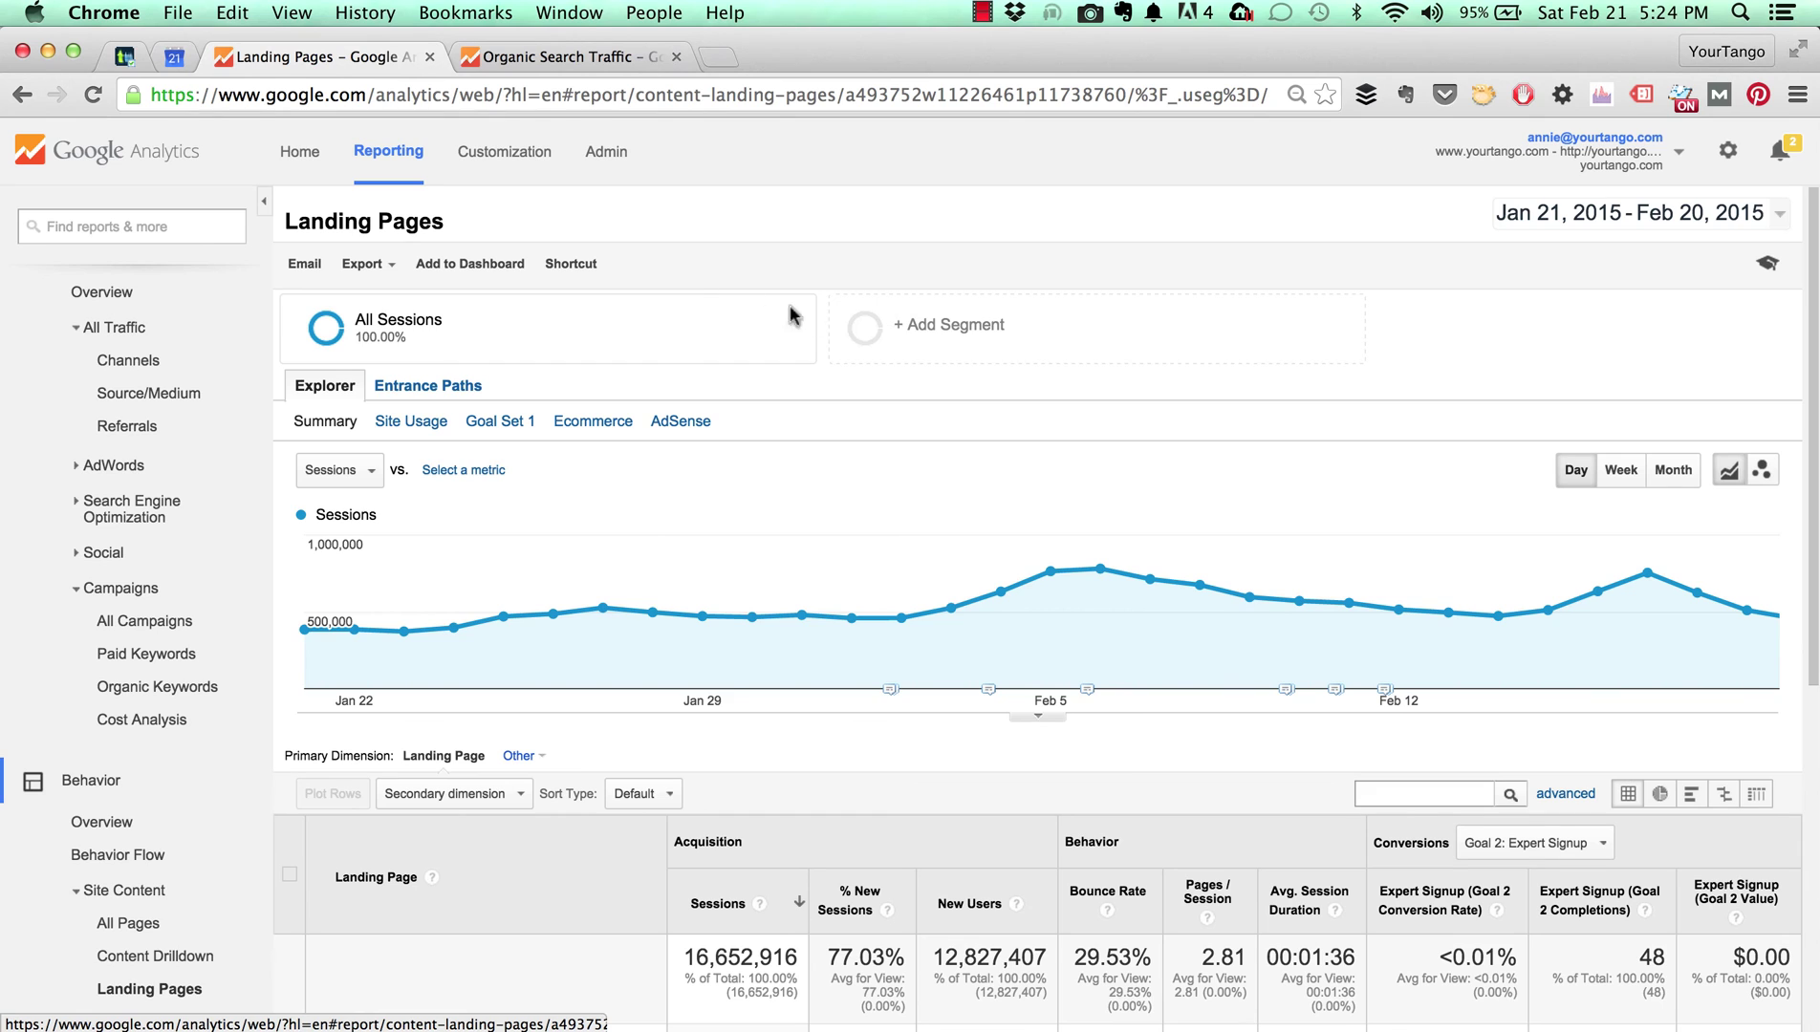
Add the Organic Traffic segment to the Landing Pages report
left_click(978, 307)
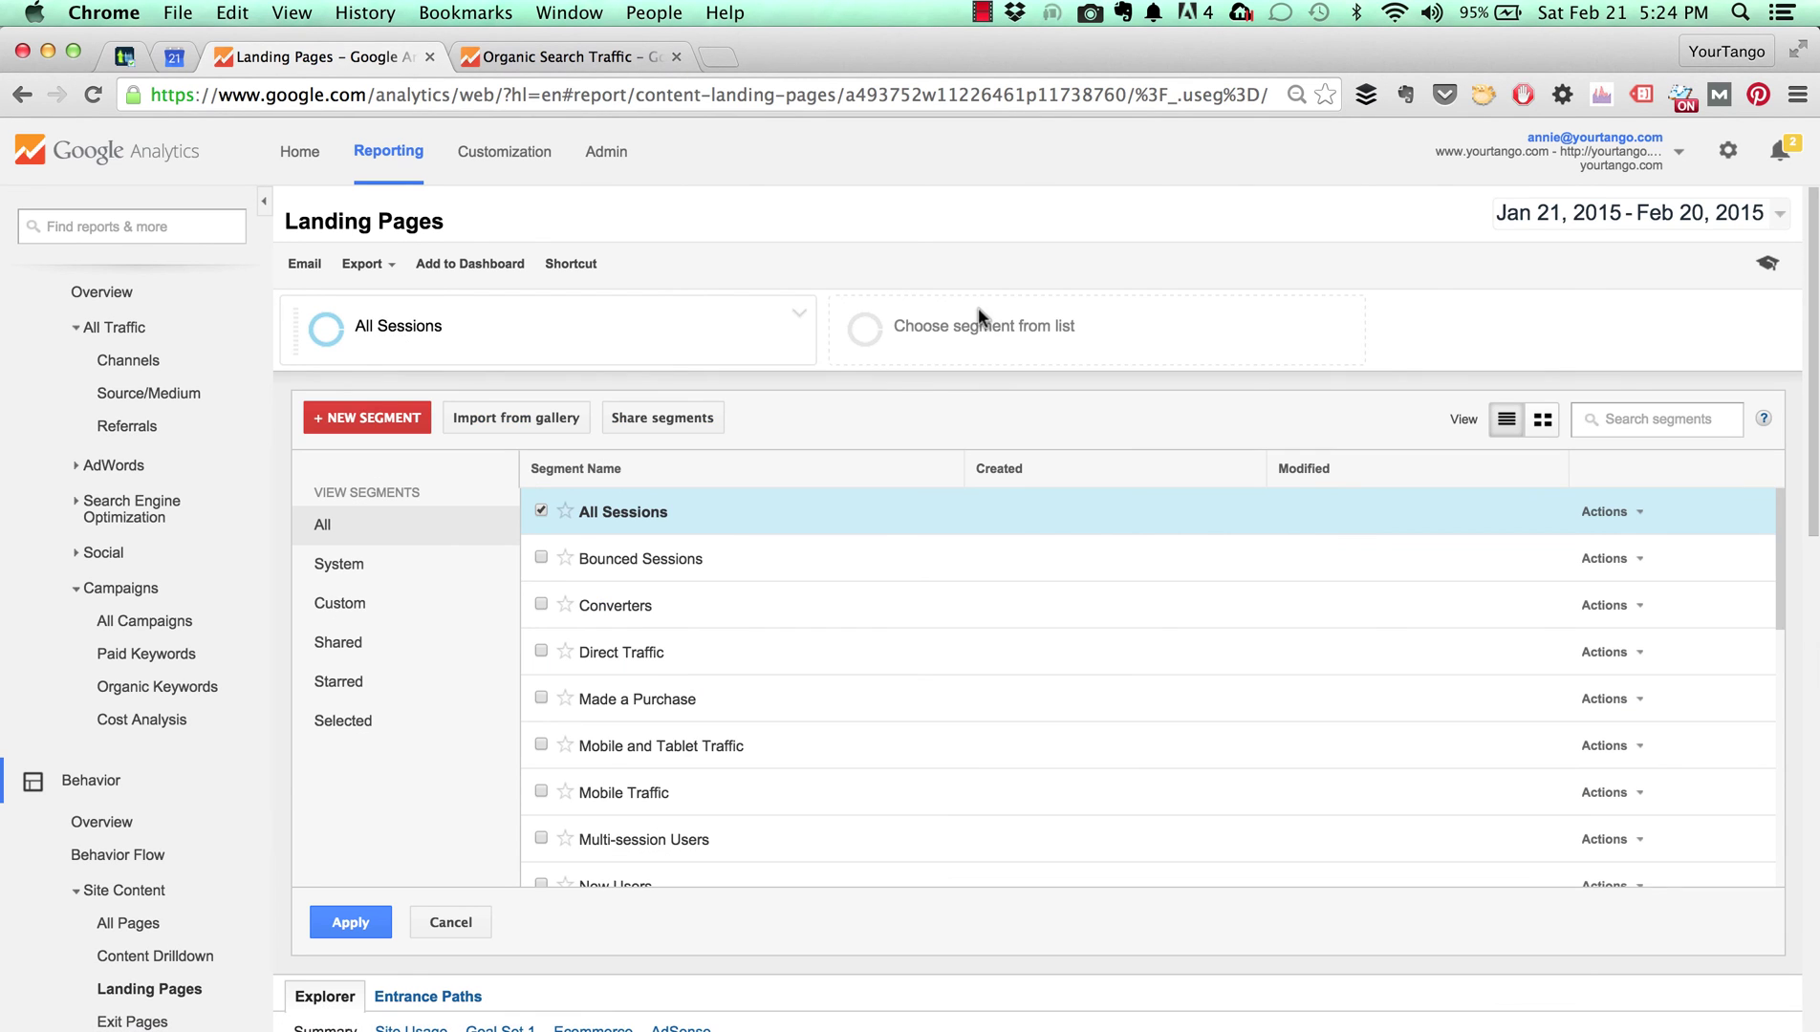
scroll(630, 693, "down", 3)
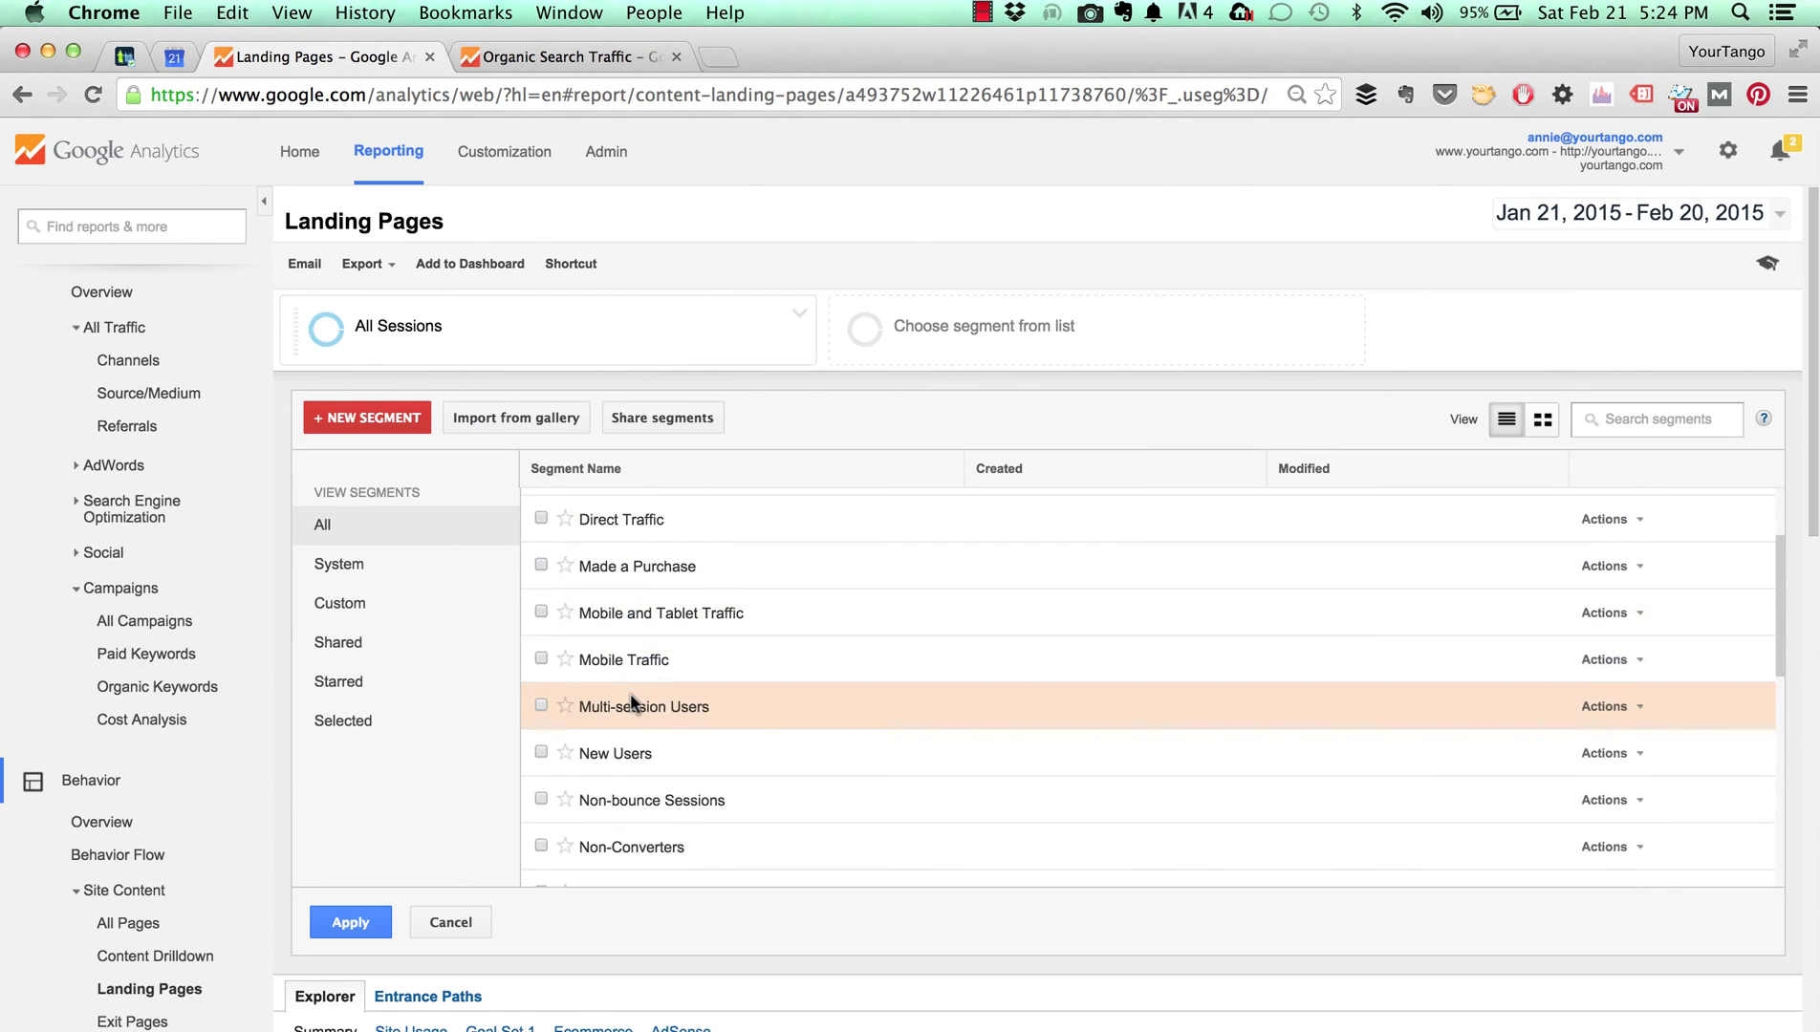
scroll(631, 703, "down", 3)
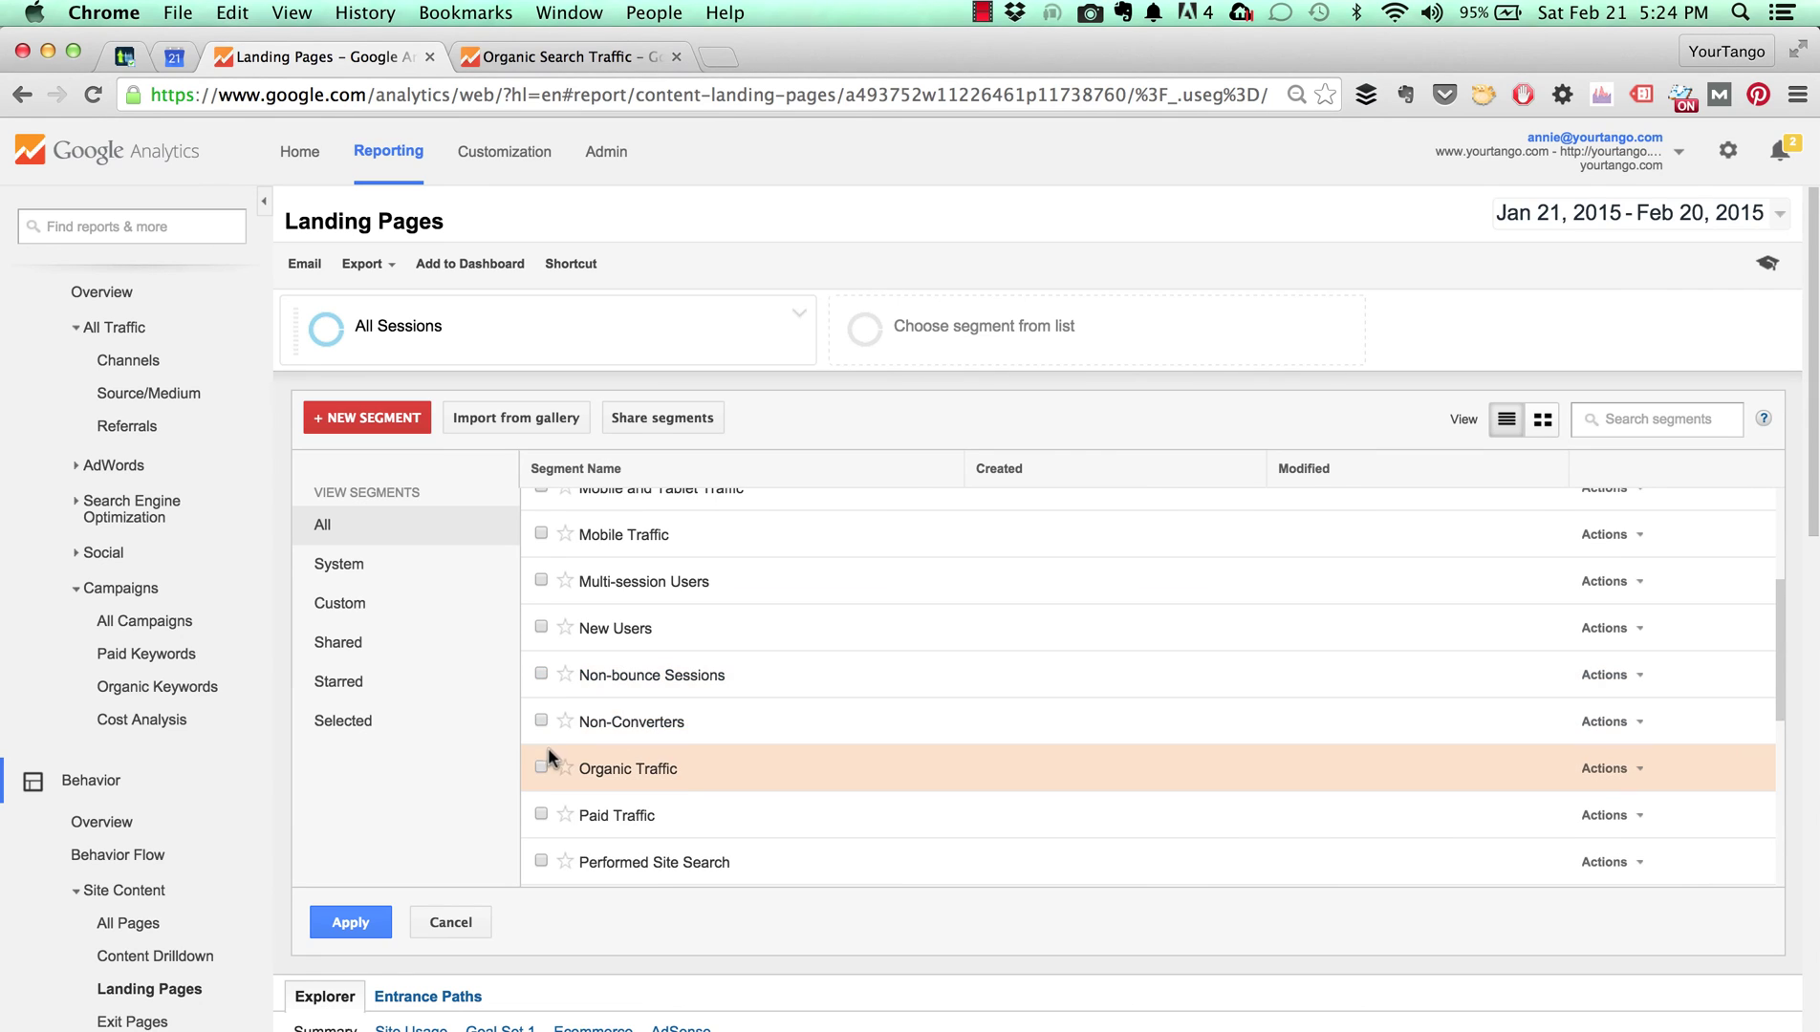
left_click(541, 766)
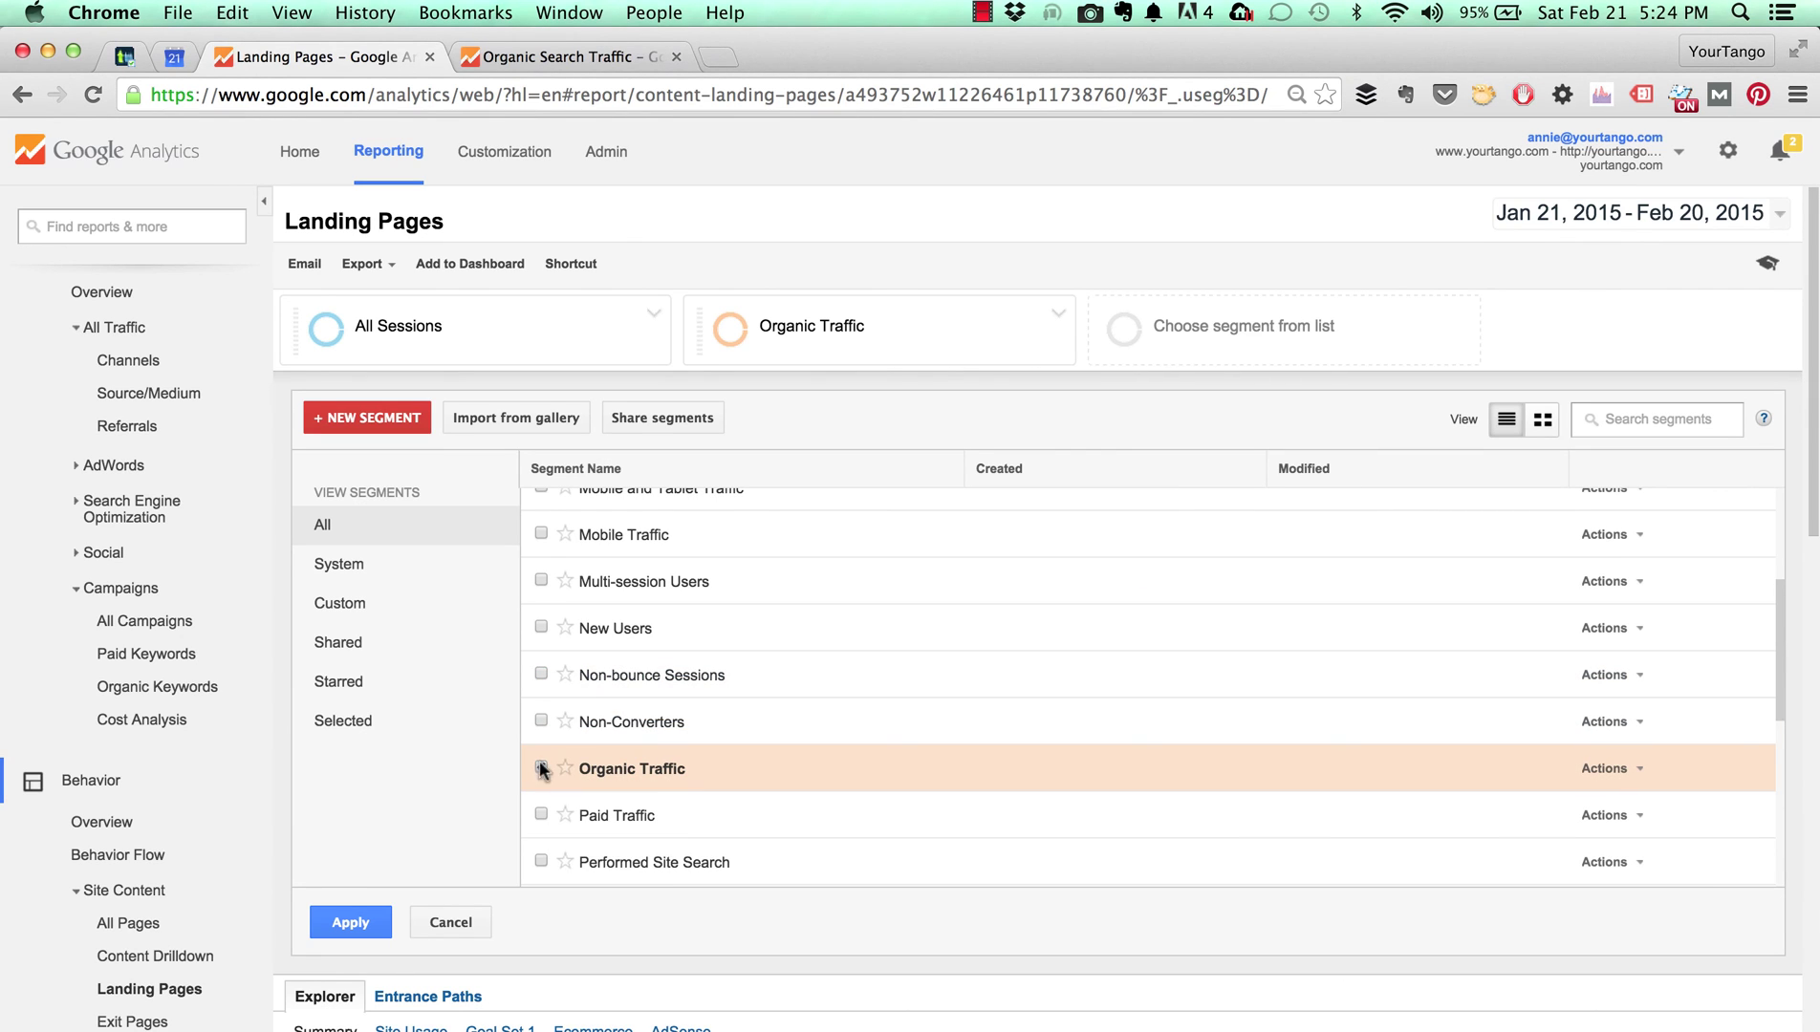
left_click(346, 923)
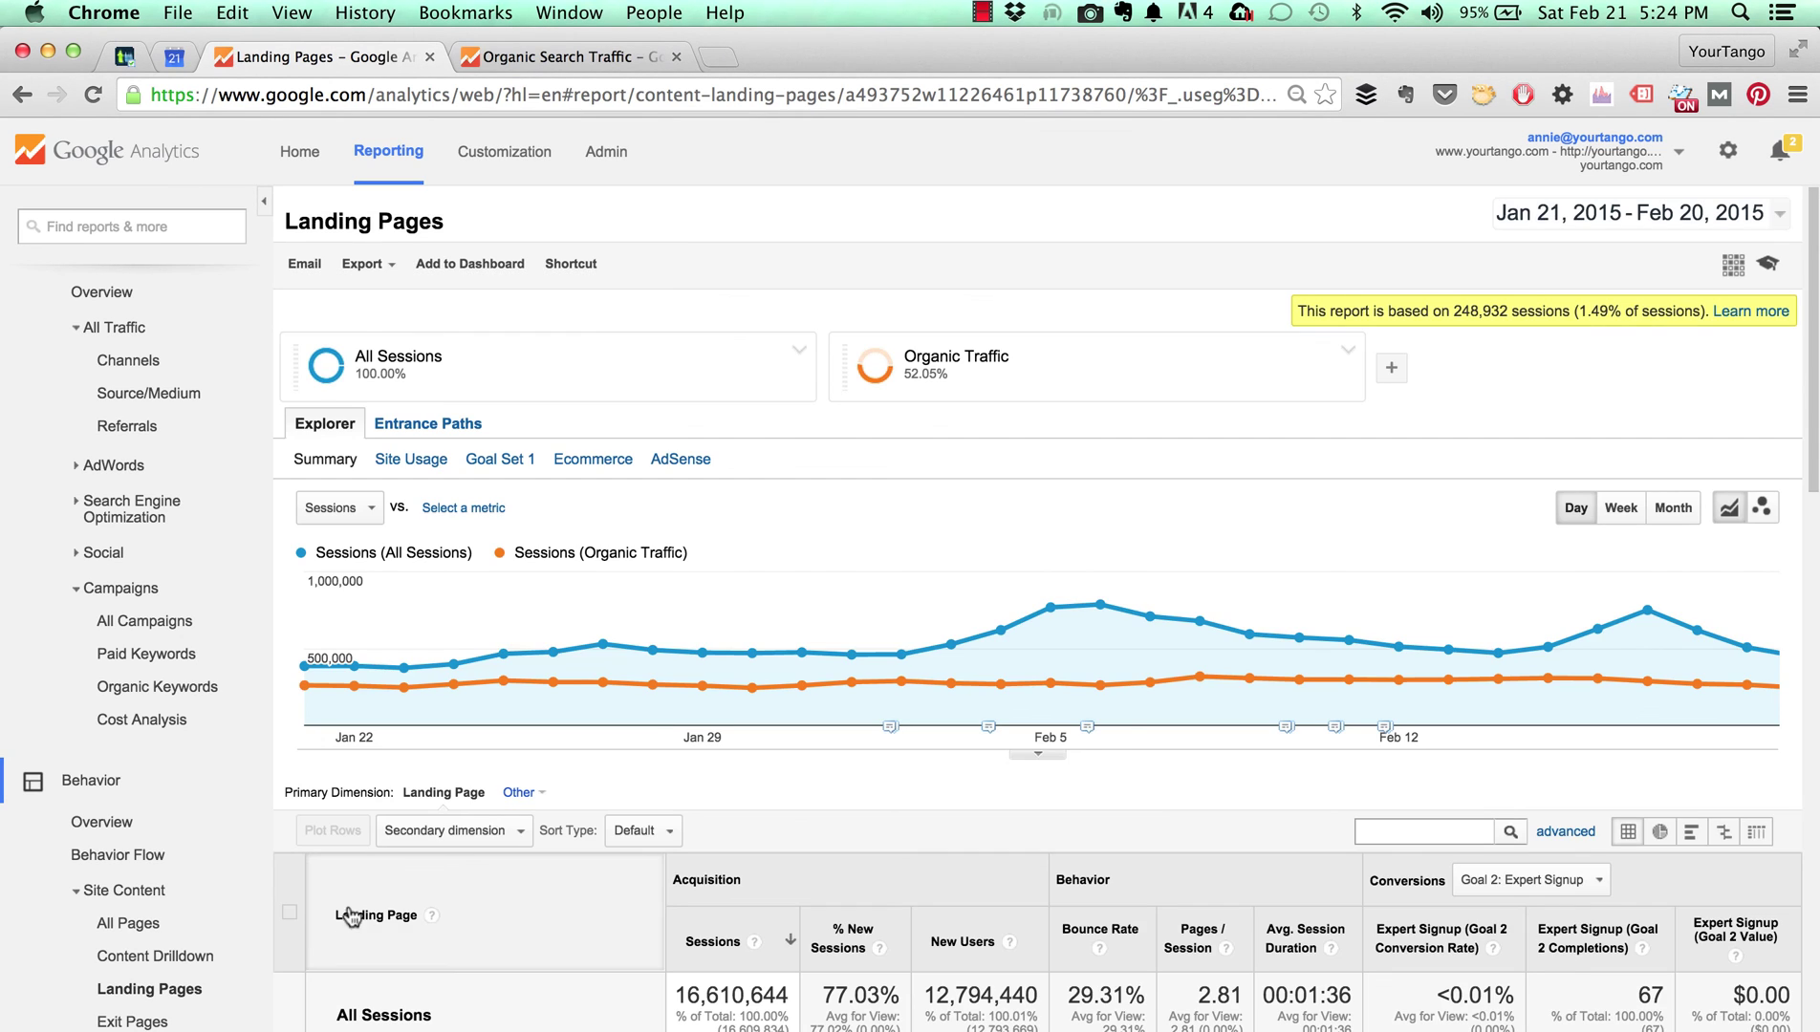
Remove the All Sessions segment so only Organic Traffic (8,648,797 sessions) remains
left_click(791, 362)
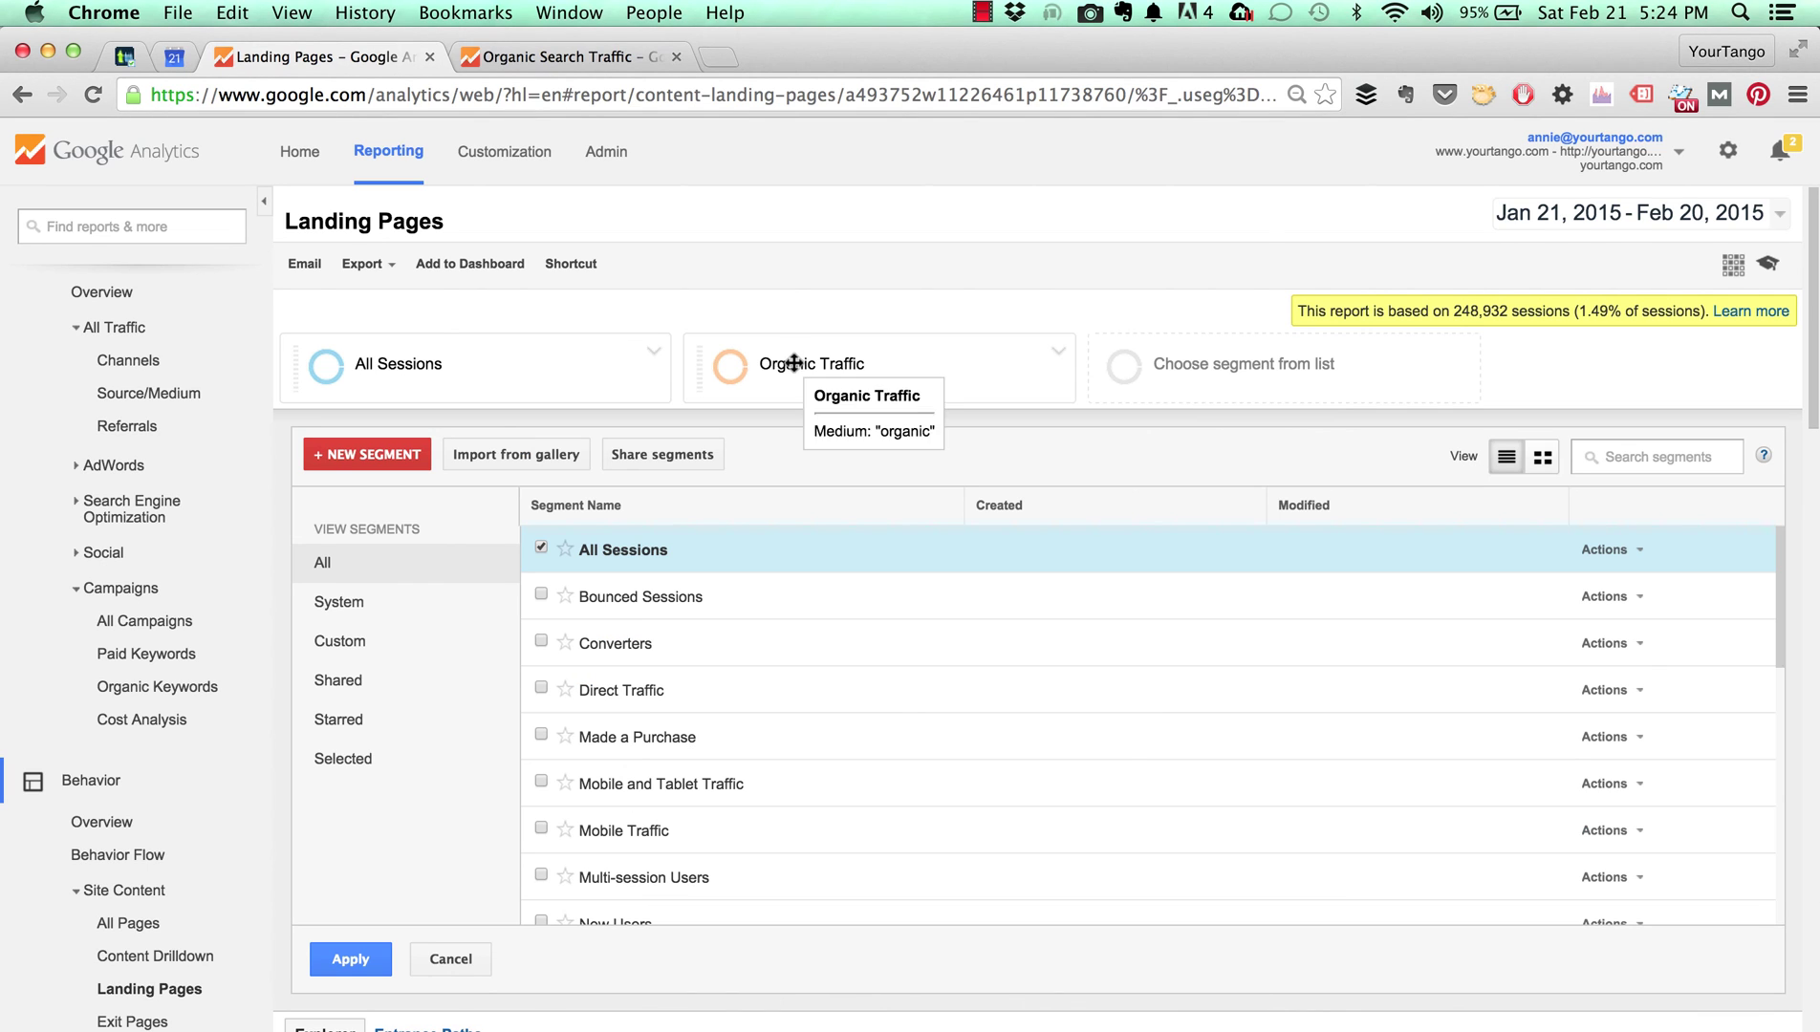
left_click(654, 356)
left_click(692, 431)
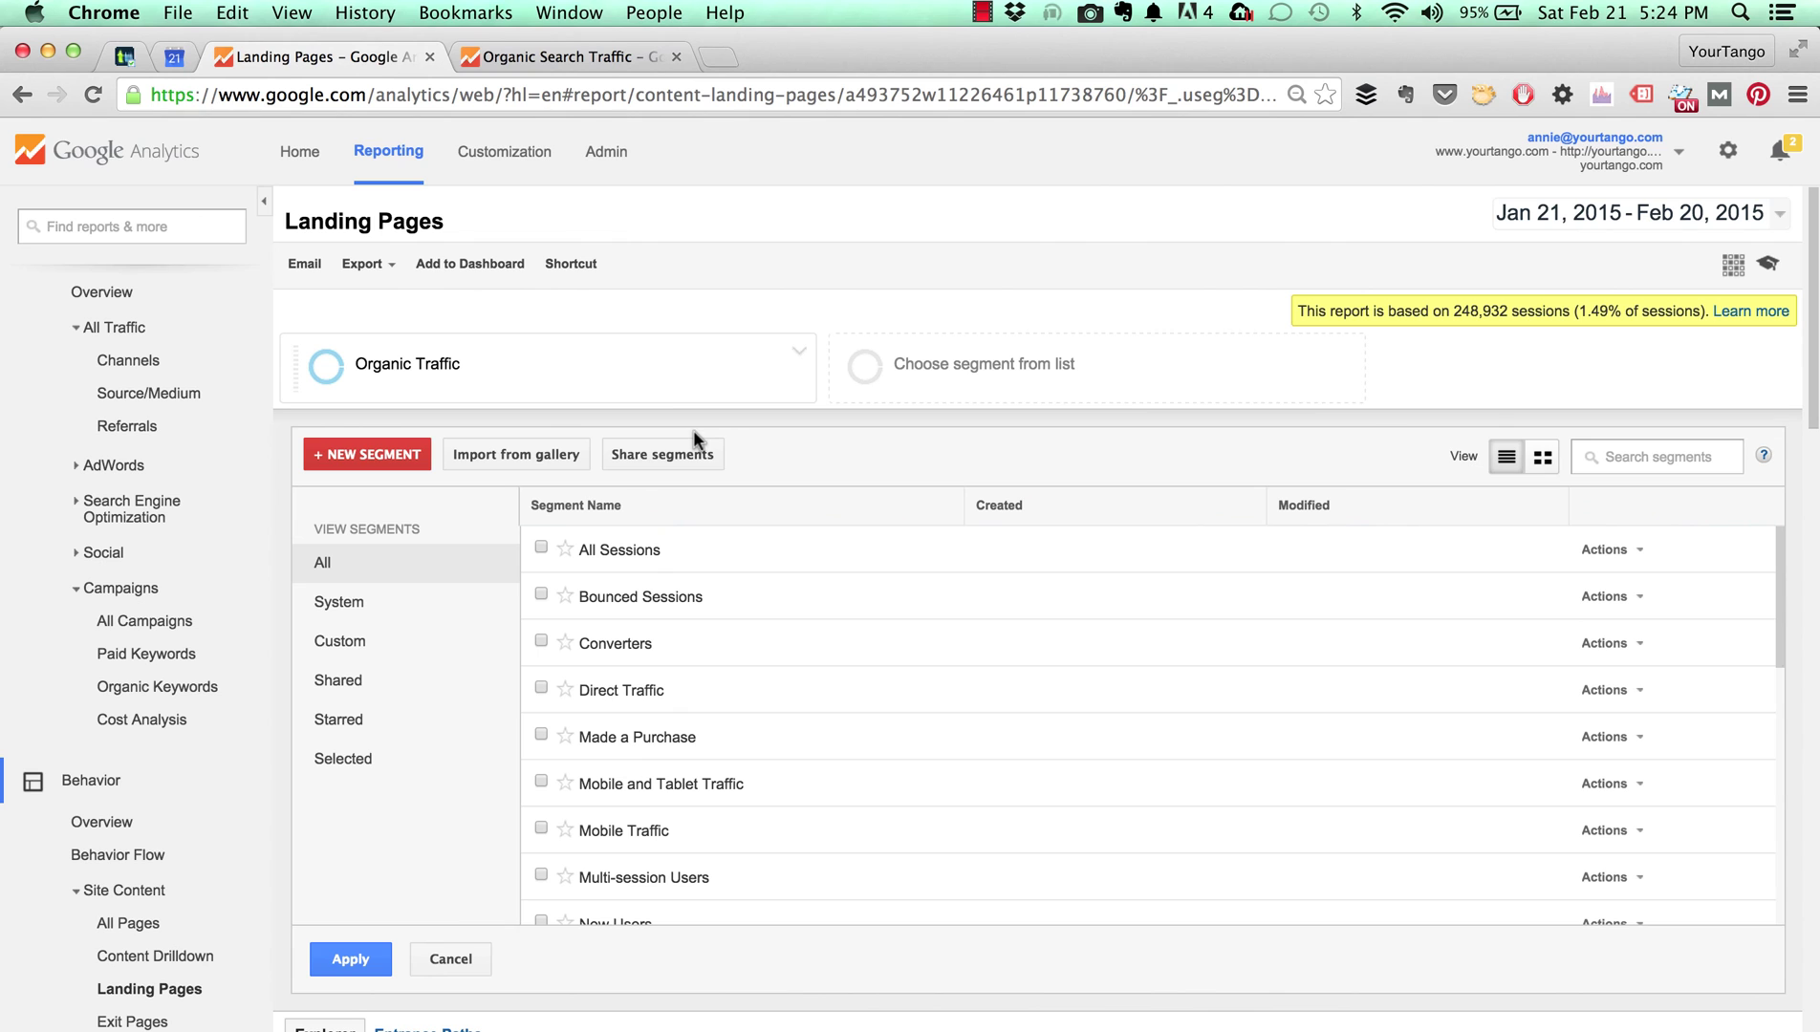
left_click(350, 959)
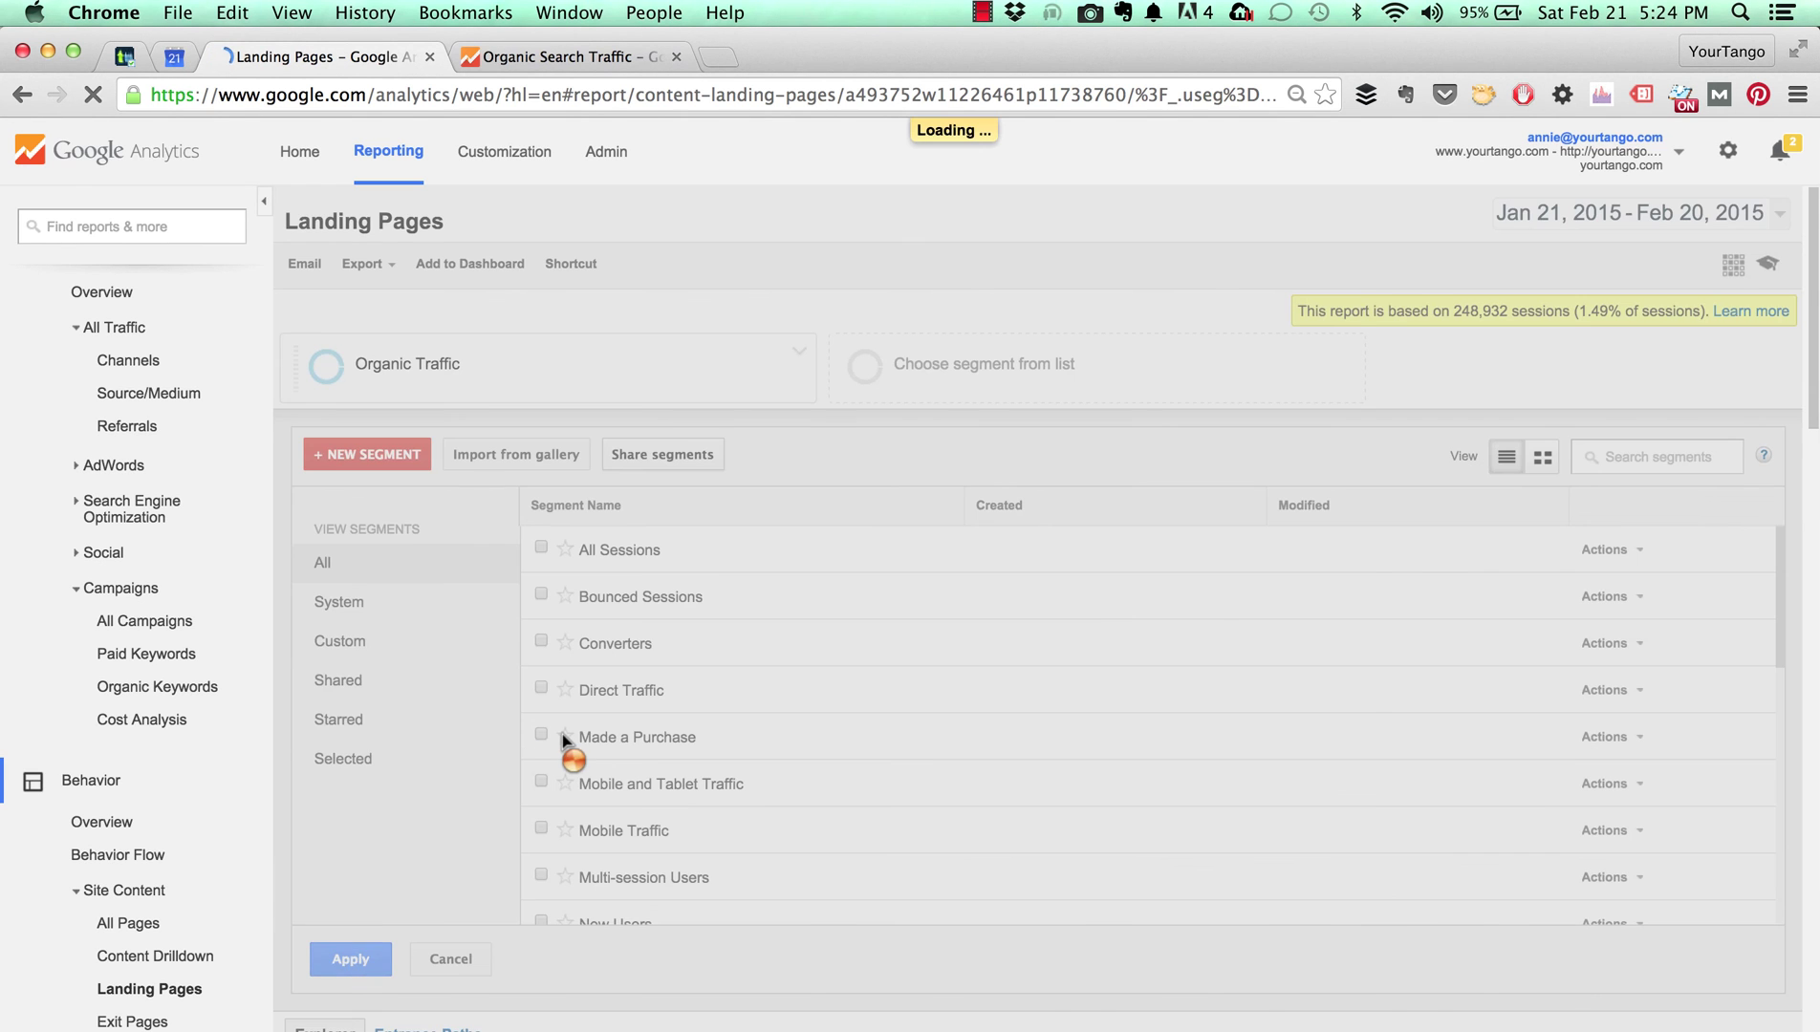
scroll(562, 742, "down", 1)
scroll(562, 742, "up", 1)
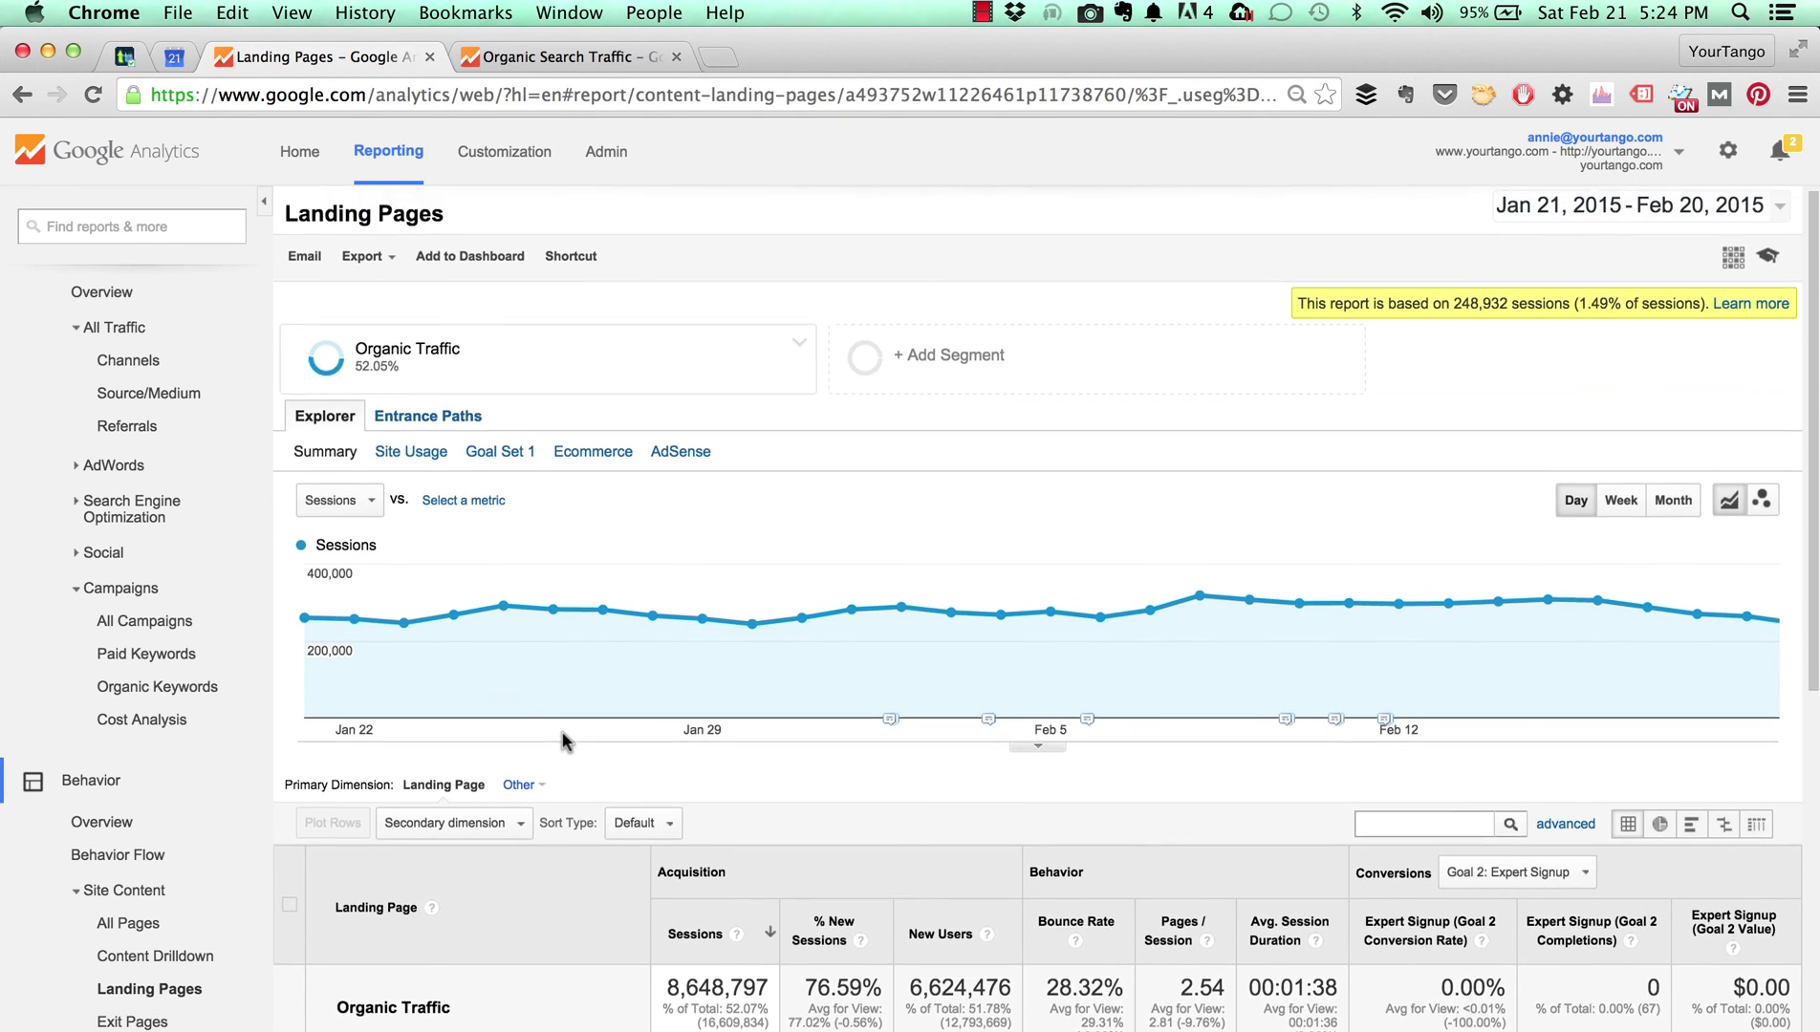